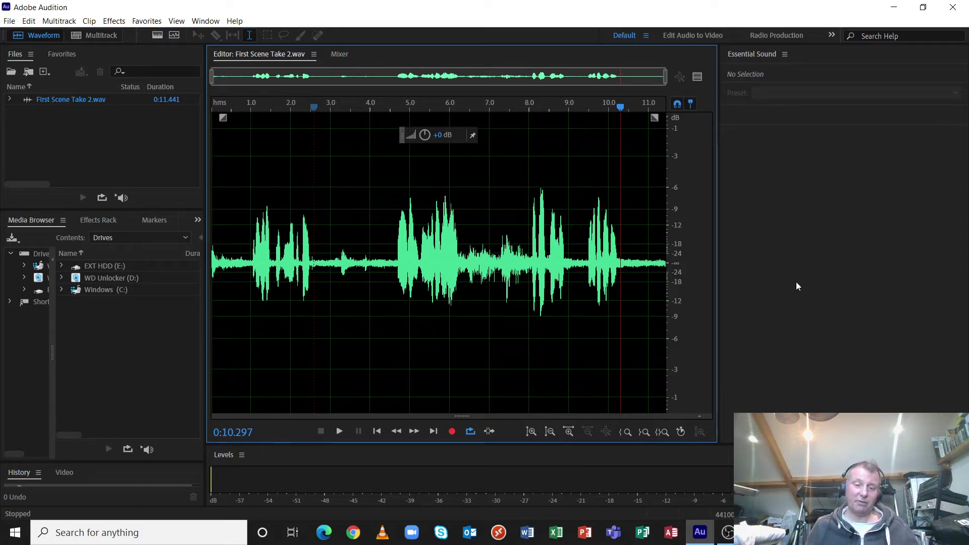
Listen to the recording and to the quiet gap between about 2.6 and 4.7 seconds.
{"action": "left_click", "coordinate": [338, 431]}
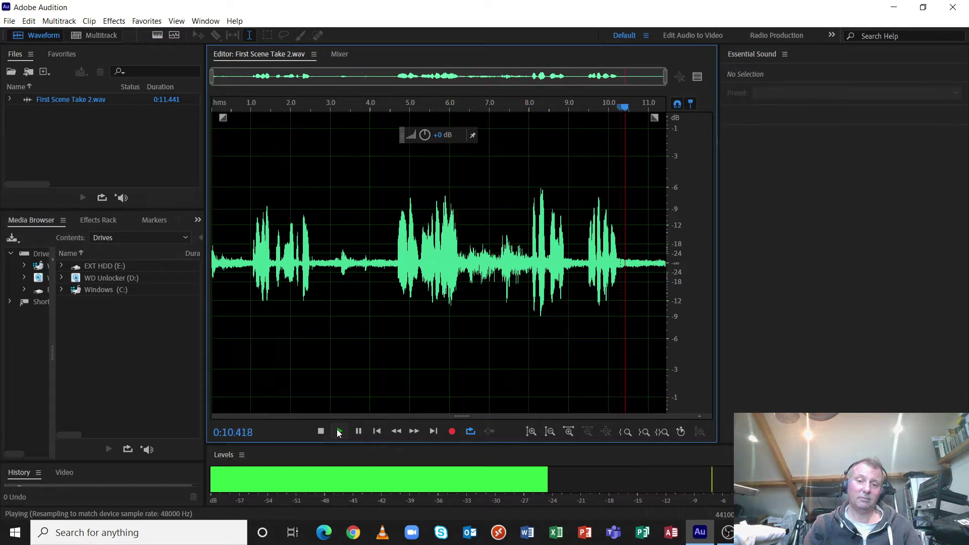
{"action": "left_click", "coordinate": [338, 431]}
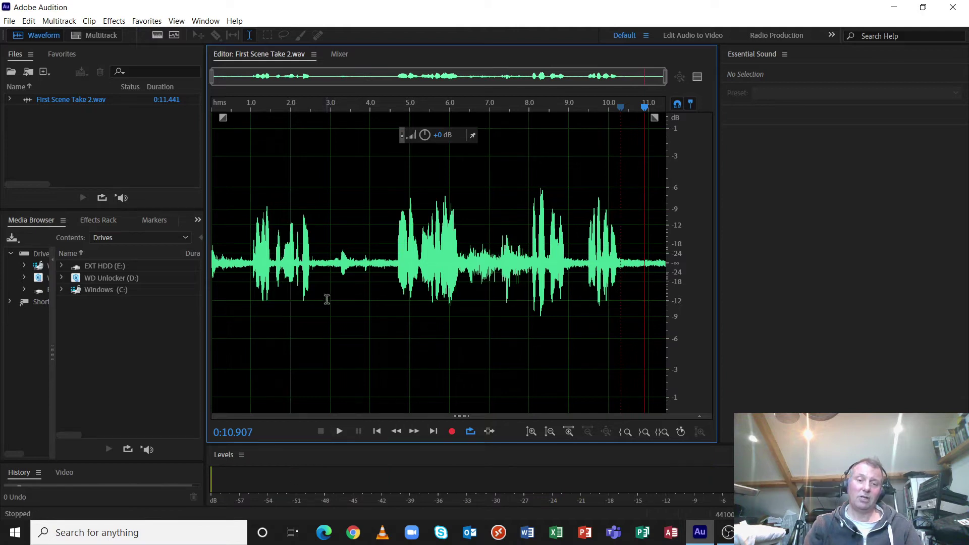
{"action": "left_click", "coordinate": [314, 268]}
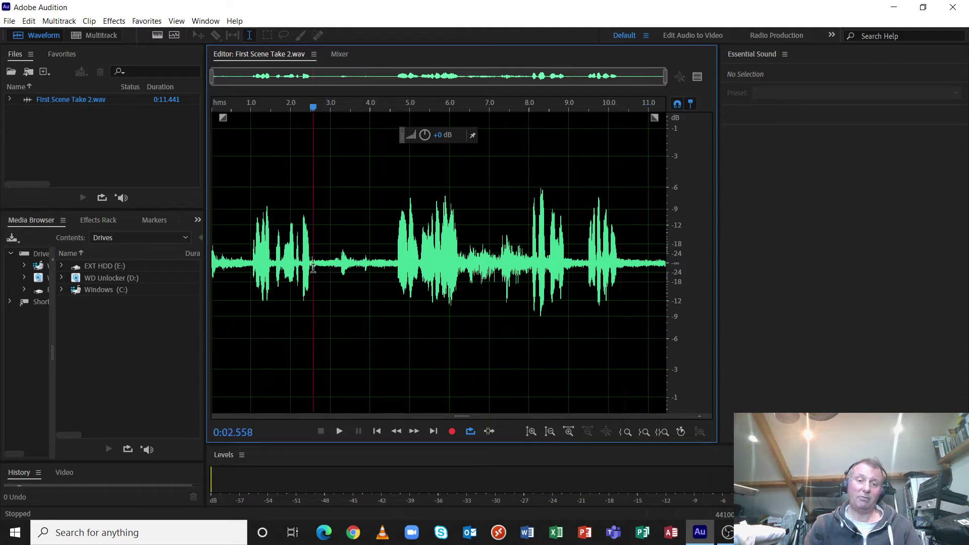
{"action": "left_click_drag", "start_coordinate": [313, 269], "coordinate": [397, 275]}
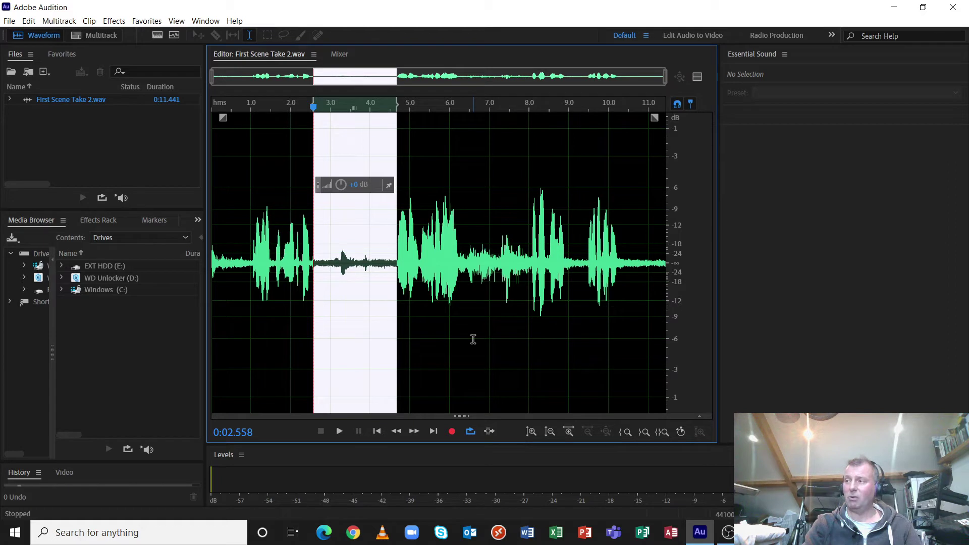
{"action": "key", "text": "space"}
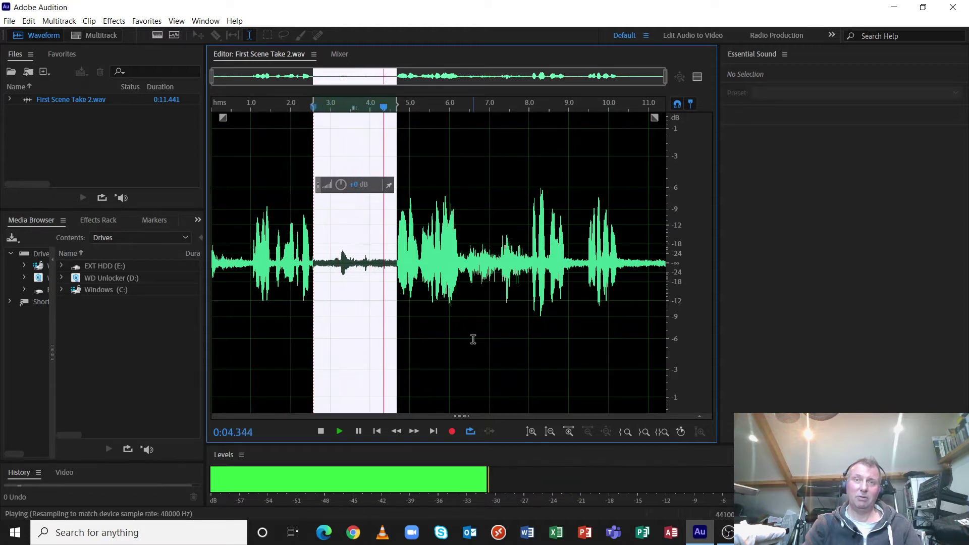
{"action": "key", "text": "space"}
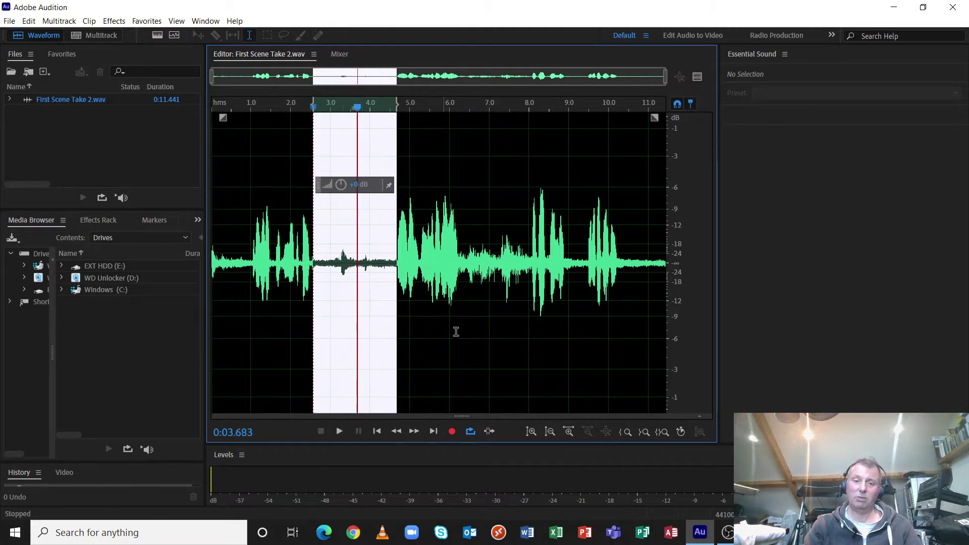
Select the noisy passage between about 6.3 and 8.0 seconds and listen to it.
{"action": "left_click", "coordinate": [461, 266]}
{"action": "left_click_drag", "start_coordinate": [460, 266], "coordinate": [531, 276]}
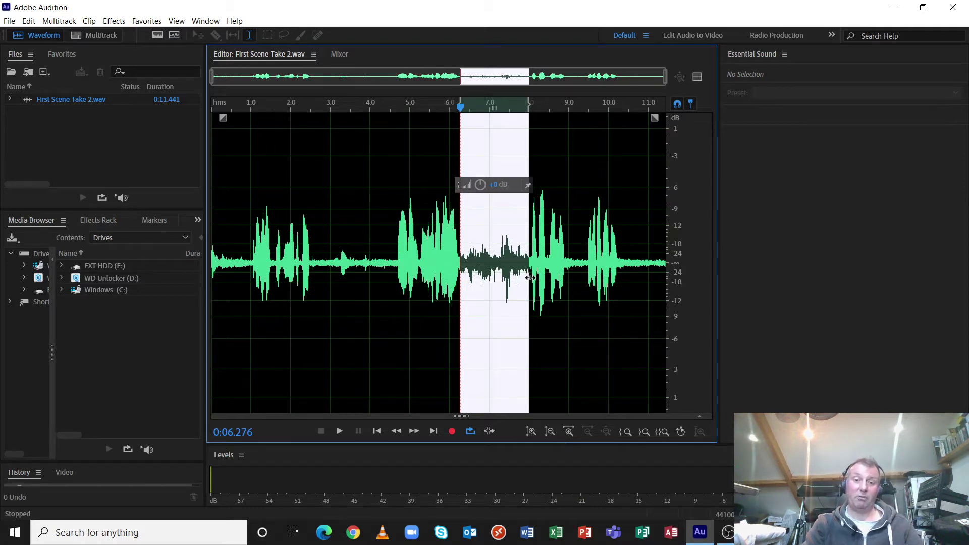
{"action": "key", "text": "space"}
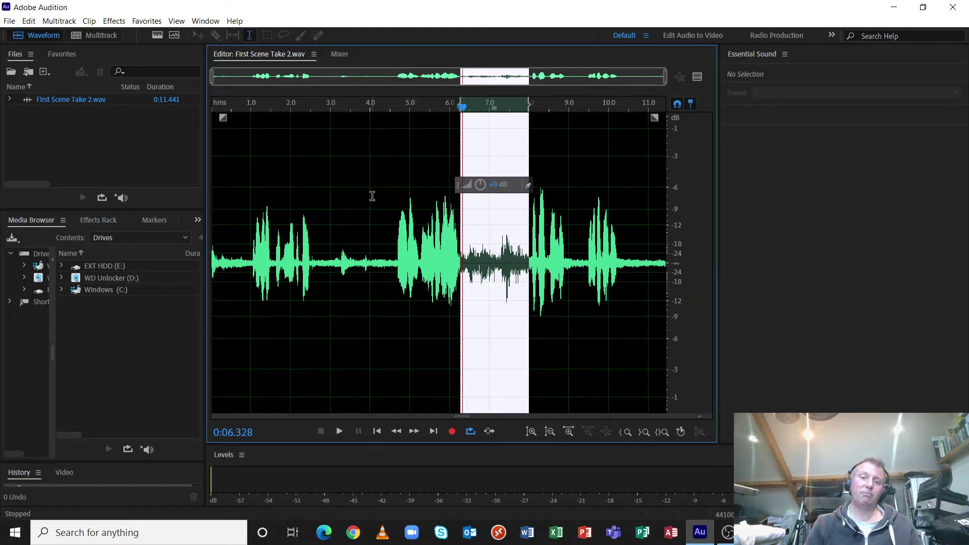
Preview the recording in the Parametric Equalizer to examine its frequency spectrum, and close the effect without applying it.
{"action": "left_click", "coordinate": [373, 247]}
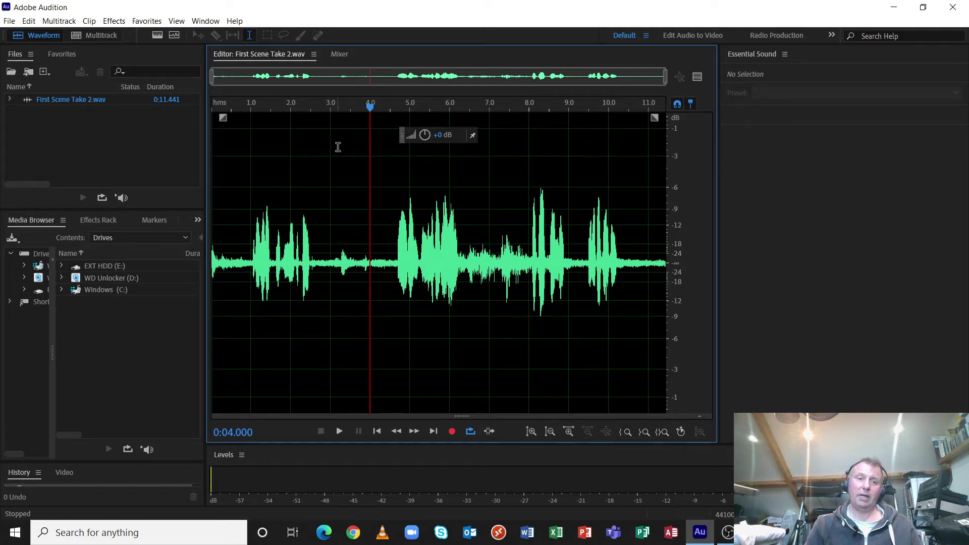
{"action": "key", "text": "alt+s"}
{"action": "mouse_move", "coordinate": [262, 195]}
{"action": "left_click", "coordinate": [332, 252]}
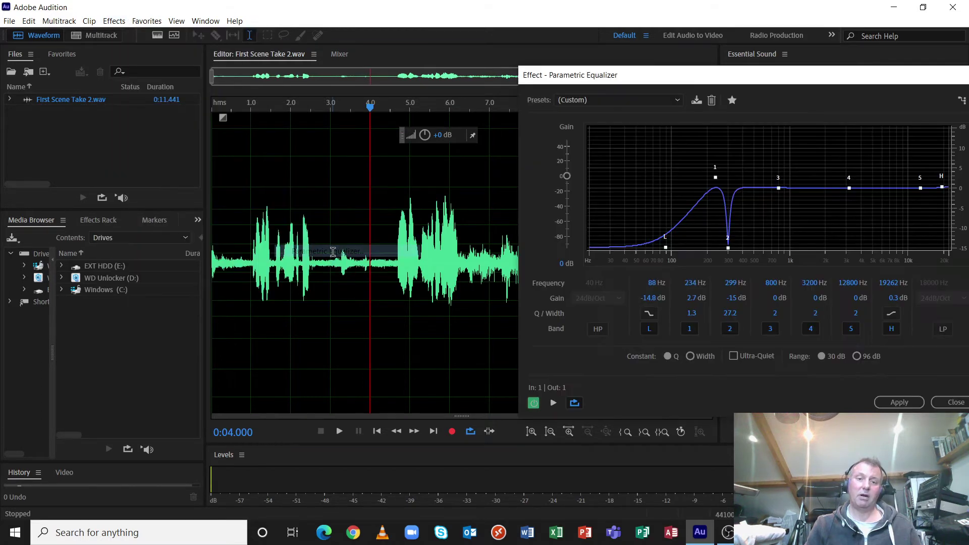
{"action": "left_click_drag", "start_coordinate": [599, 85], "coordinate": [348, 77]}
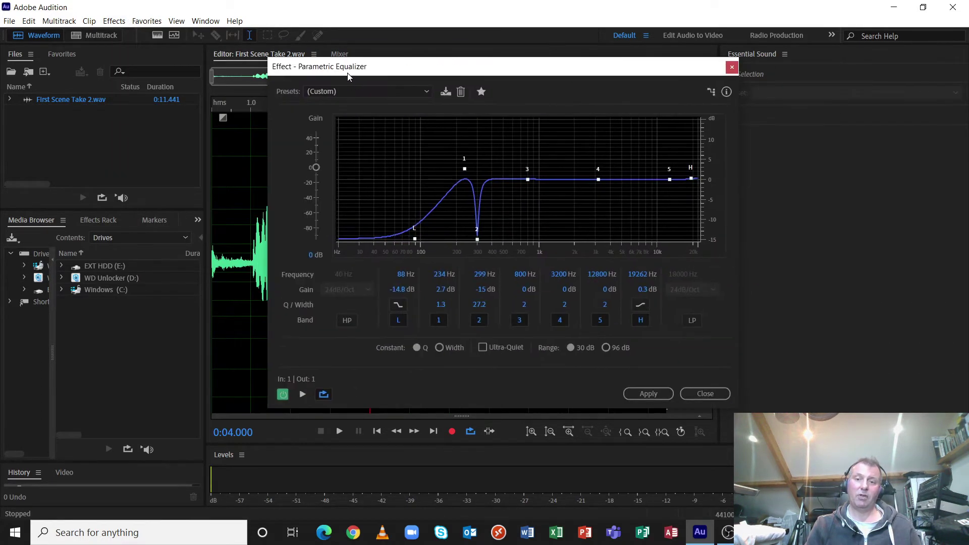
{"action": "key", "text": "space"}
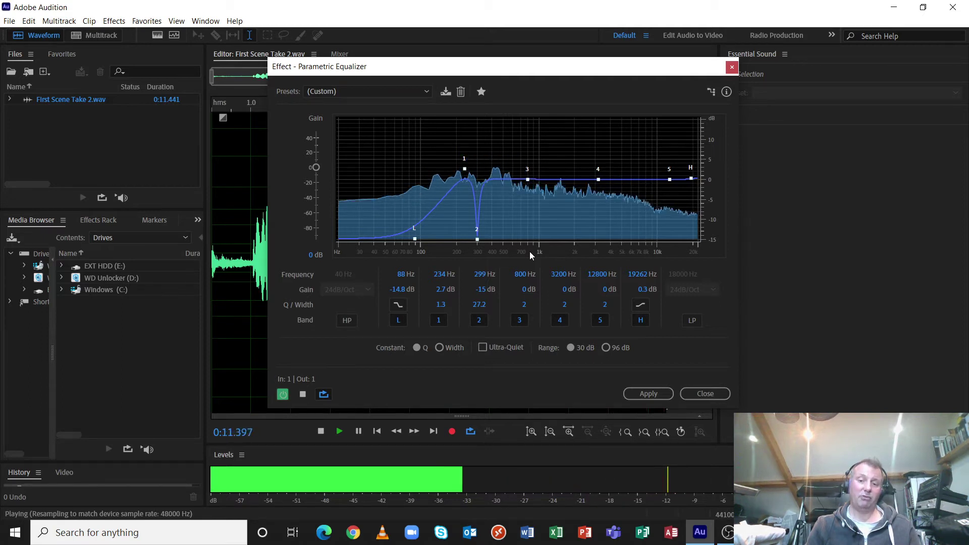
{"action": "left_click", "coordinate": [707, 395]}
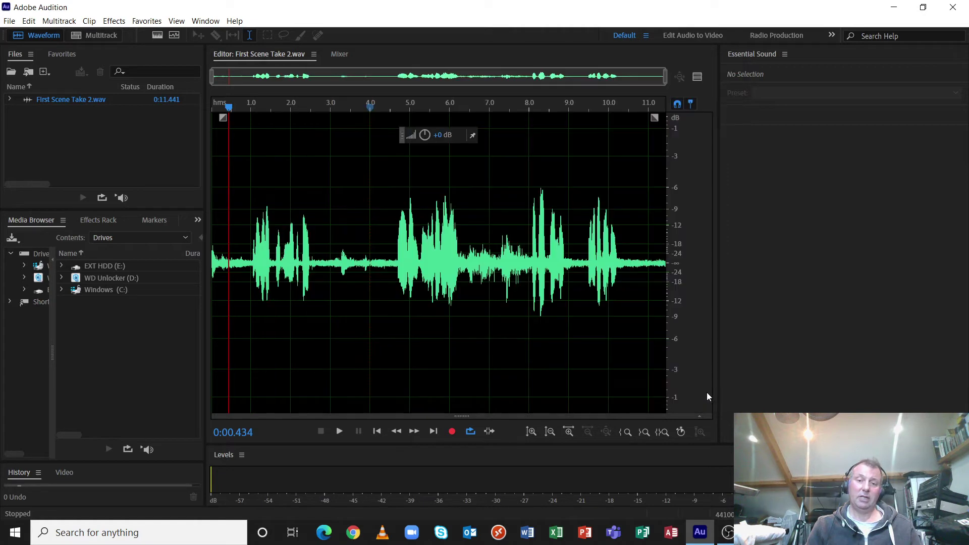
{"action": "left_click", "coordinate": [114, 20]}
{"action": "mouse_move", "coordinate": [187, 214]}
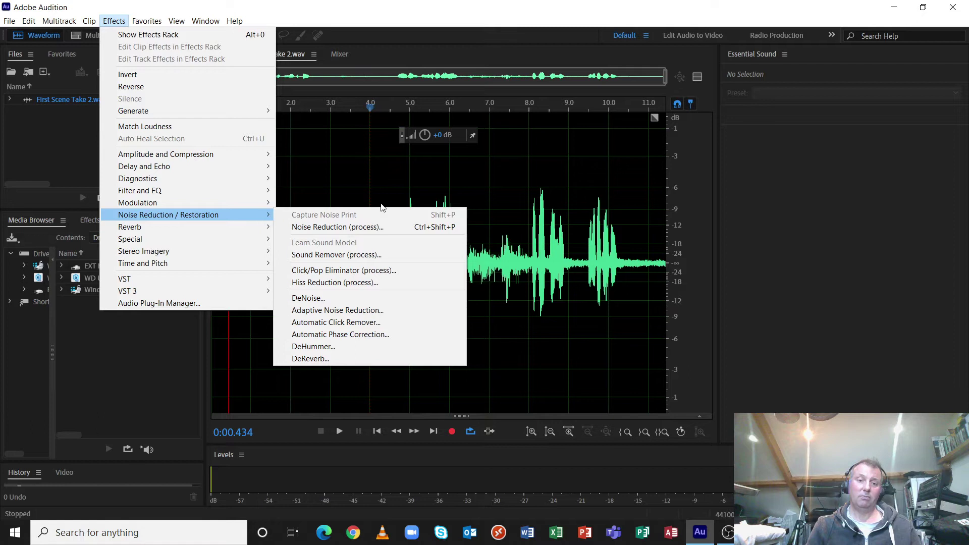
{"action": "left_click", "coordinate": [448, 197]}
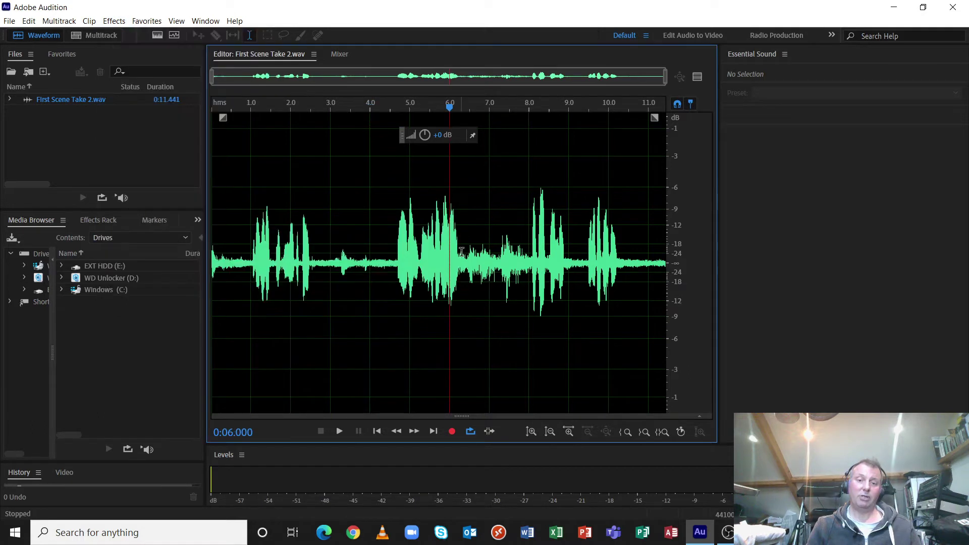
Select the noisy passage from about 6.4 to 8.0 seconds and capture it as the noise print.
{"action": "left_click_drag", "start_coordinate": [464, 263], "coordinate": [529, 275]}
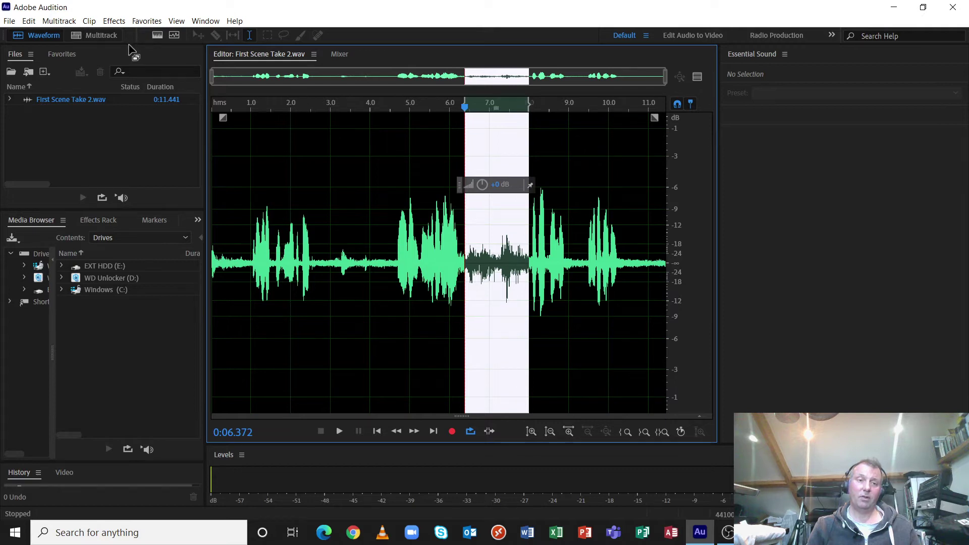
{"action": "left_click", "coordinate": [114, 21]}
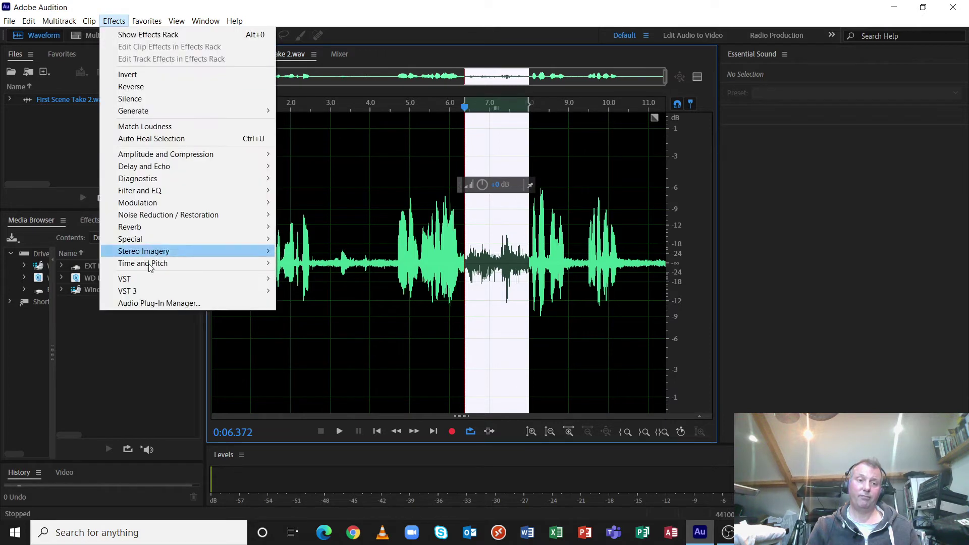
{"action": "mouse_move", "coordinate": [202, 215]}
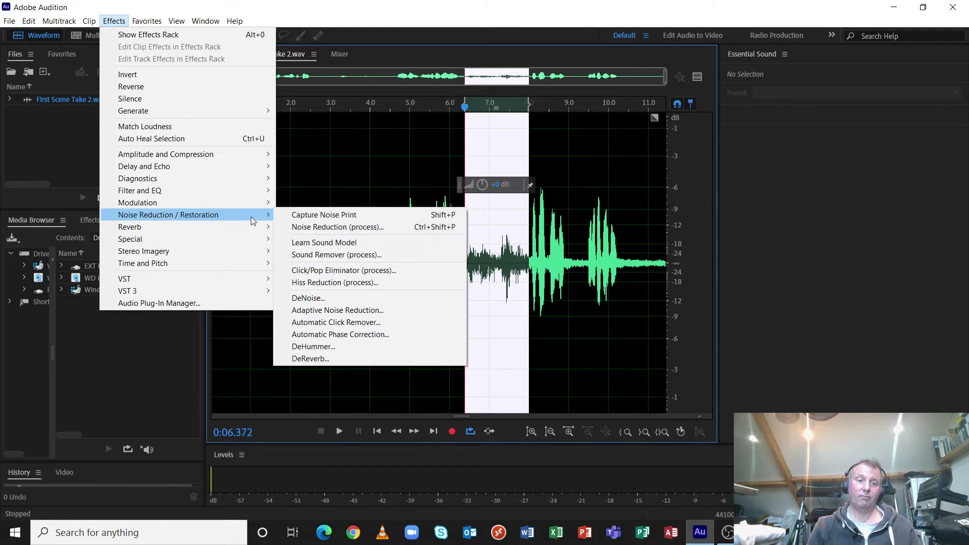
{"action": "left_click", "coordinate": [323, 215]}
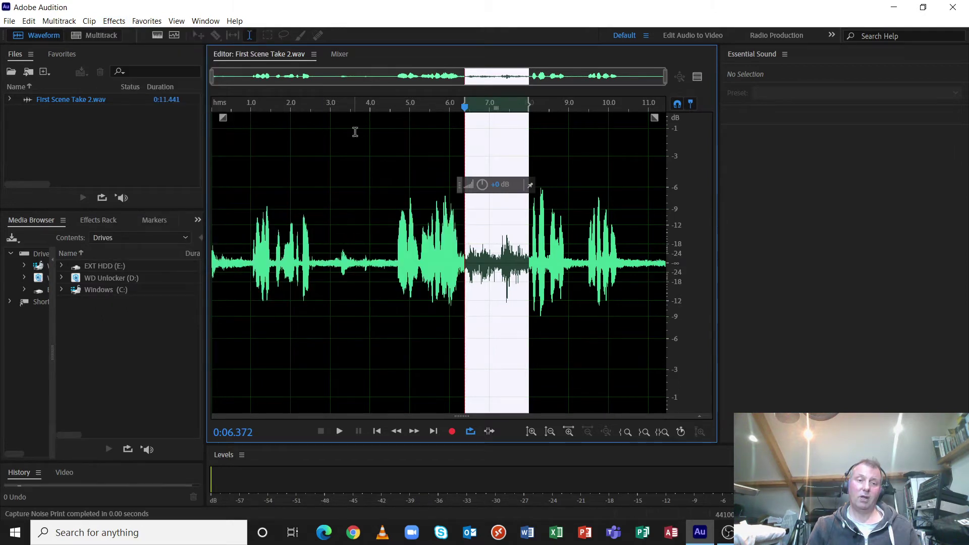
Apply Noise Reduction with the captured noise print at 50% and 16 dB to the whole recording and play back the result.
{"action": "left_click", "coordinate": [340, 131]}
{"action": "left_click", "coordinate": [114, 22]}
{"action": "mouse_move", "coordinate": [202, 217]}
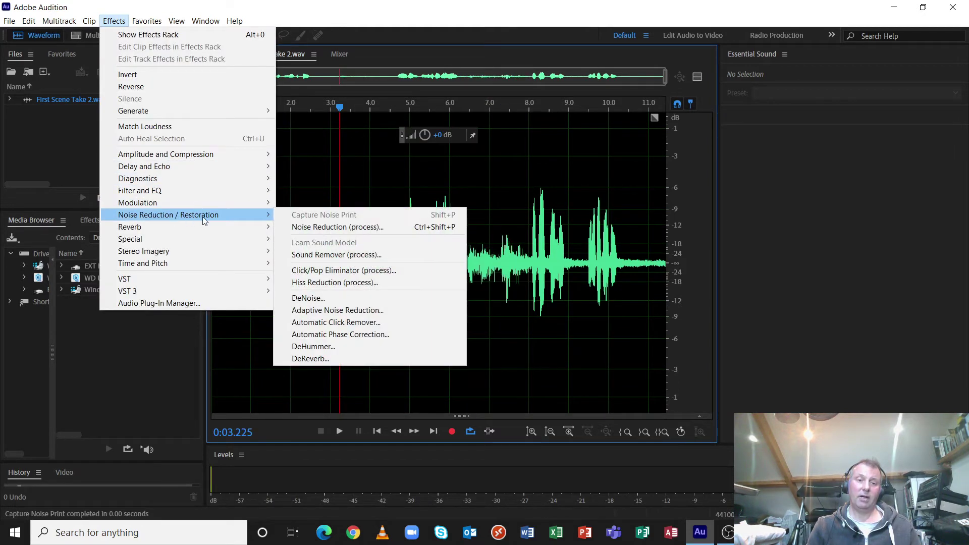
{"action": "left_click", "coordinate": [312, 228]}
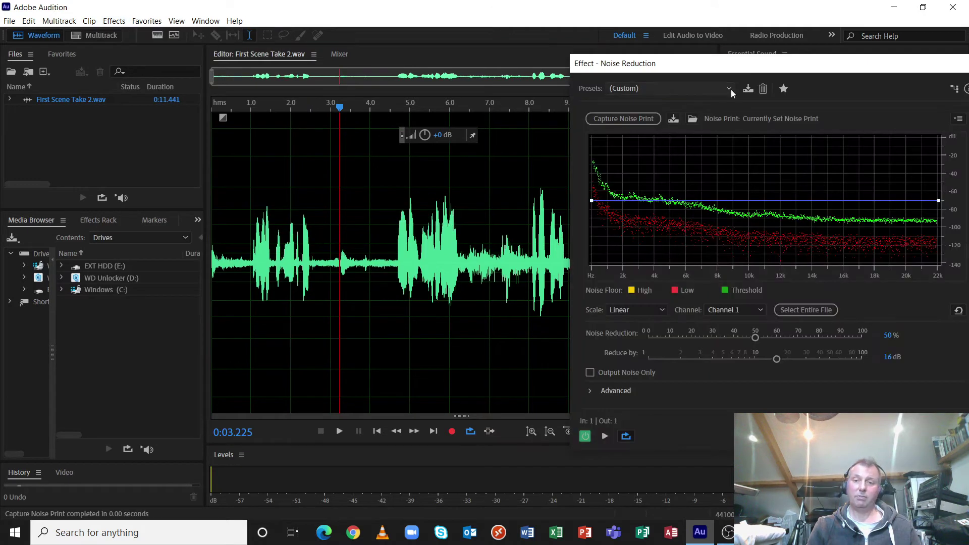
{"action": "left_click_drag", "start_coordinate": [725, 62], "coordinate": [530, 47]}
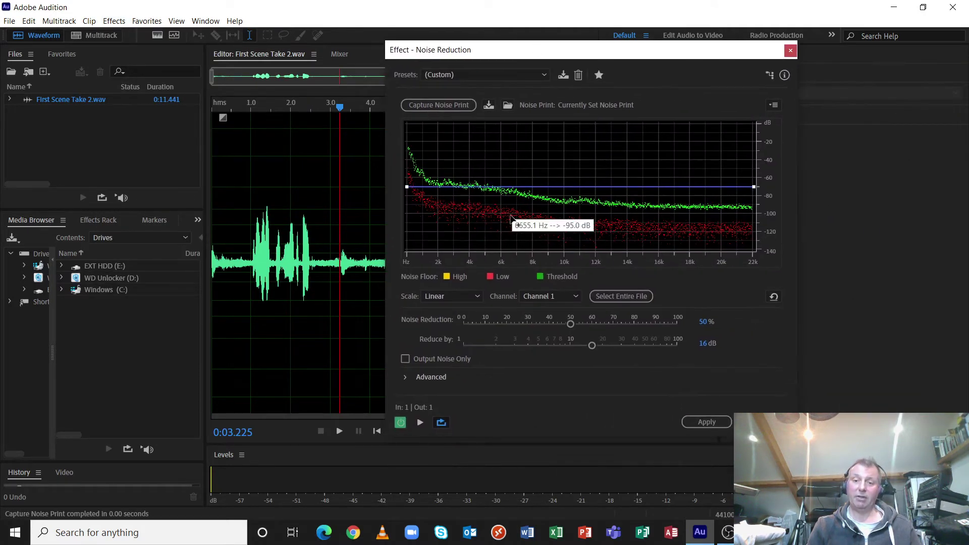
{"action": "left_click", "coordinate": [724, 421]}
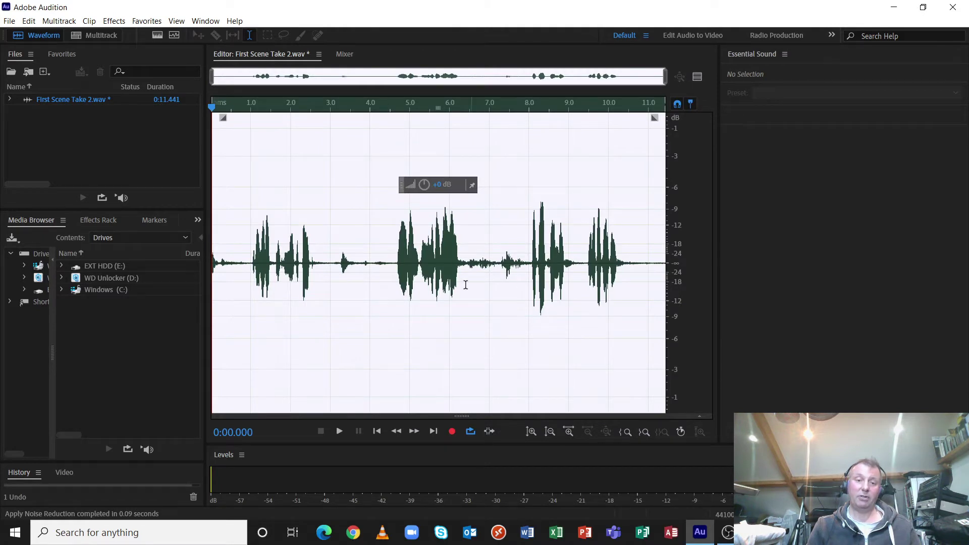
{"action": "key", "text": "space"}
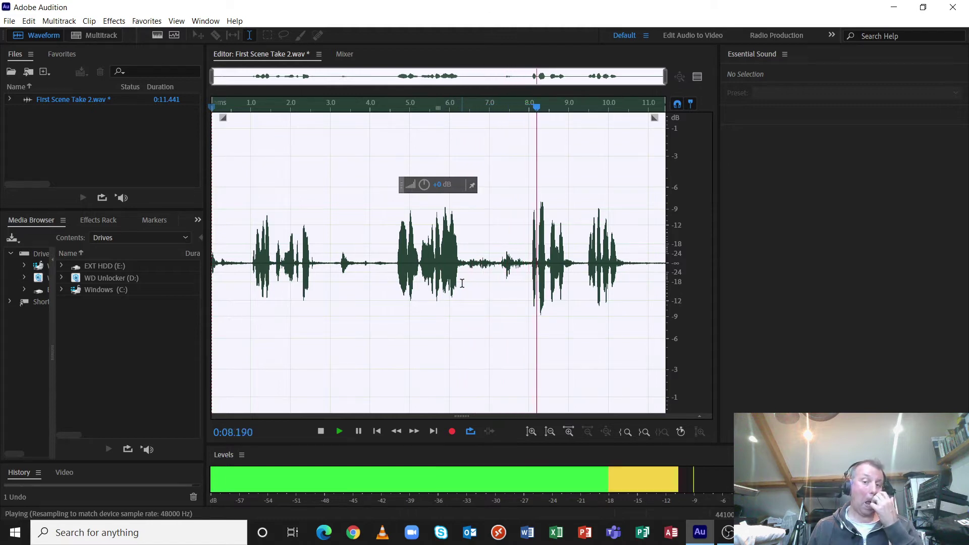
{"action": "key", "text": "space"}
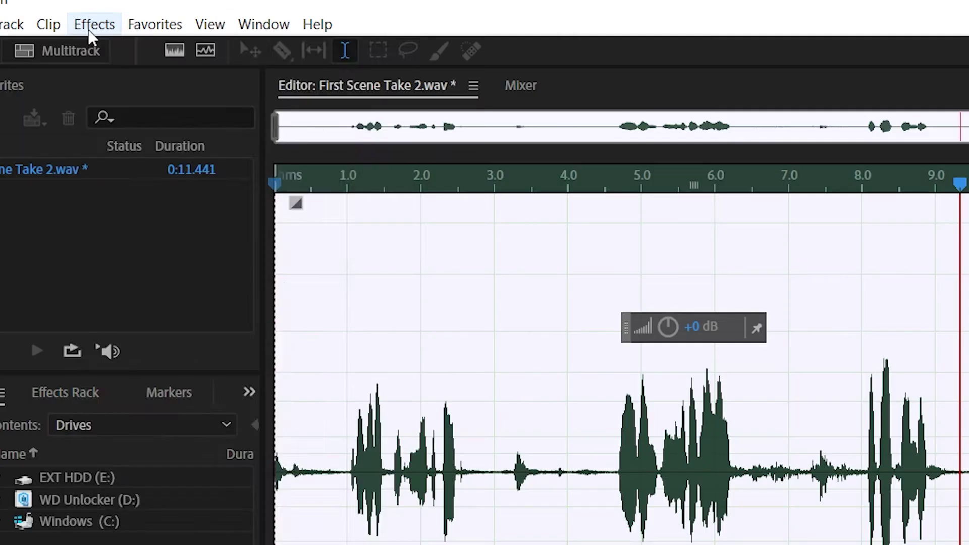
Open the Dynamics effect for the whole recording with its Default preset.
{"action": "left_click", "coordinate": [114, 21]}
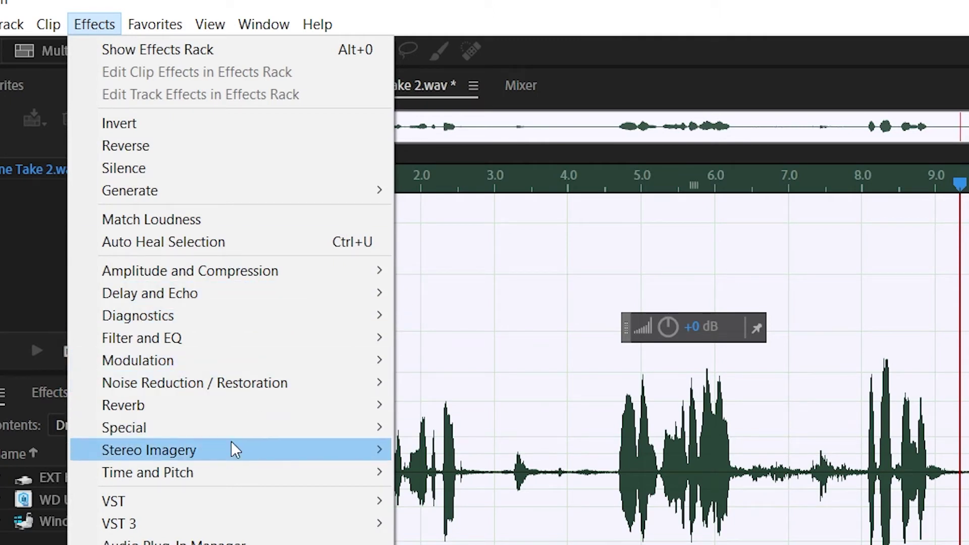
{"action": "mouse_move", "coordinate": [243, 363]}
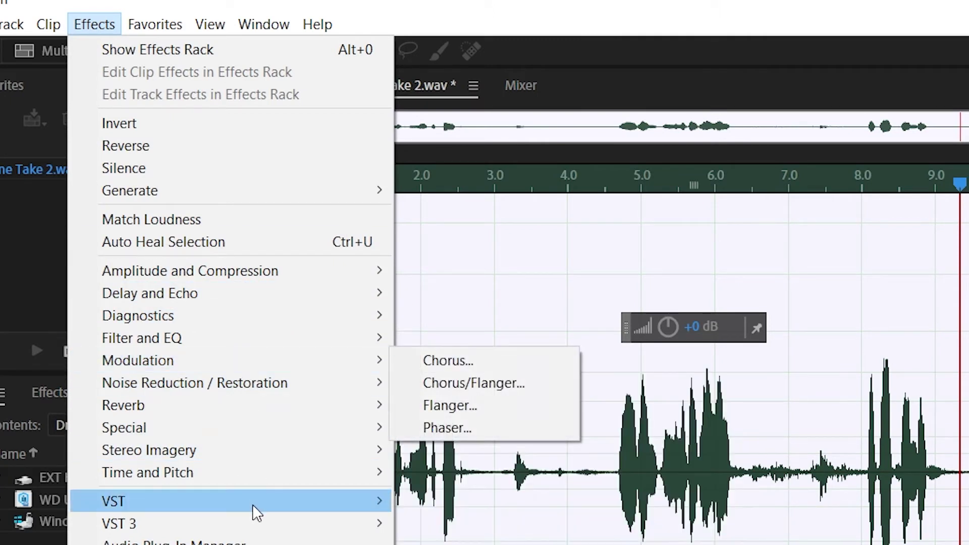
{"action": "mouse_move", "coordinate": [289, 272]}
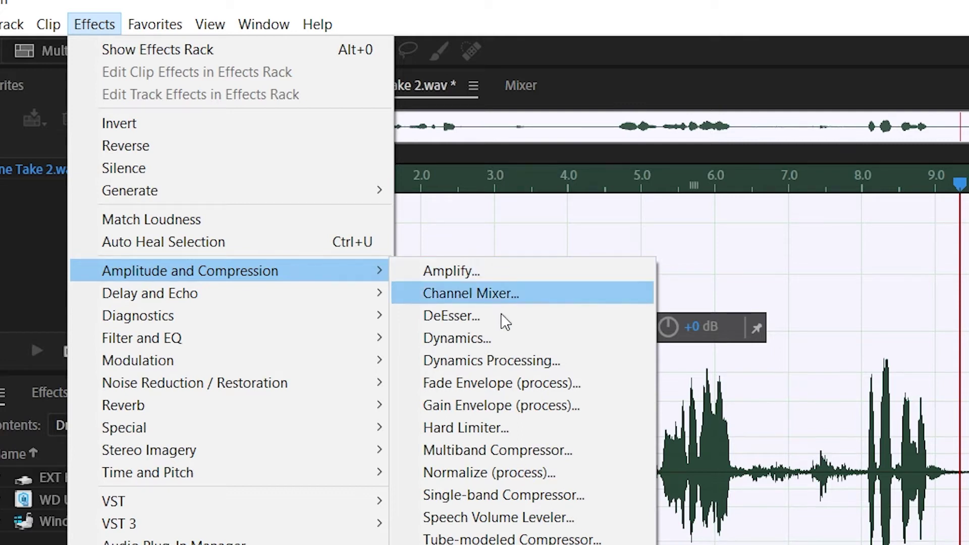
{"action": "left_click", "coordinate": [498, 341]}
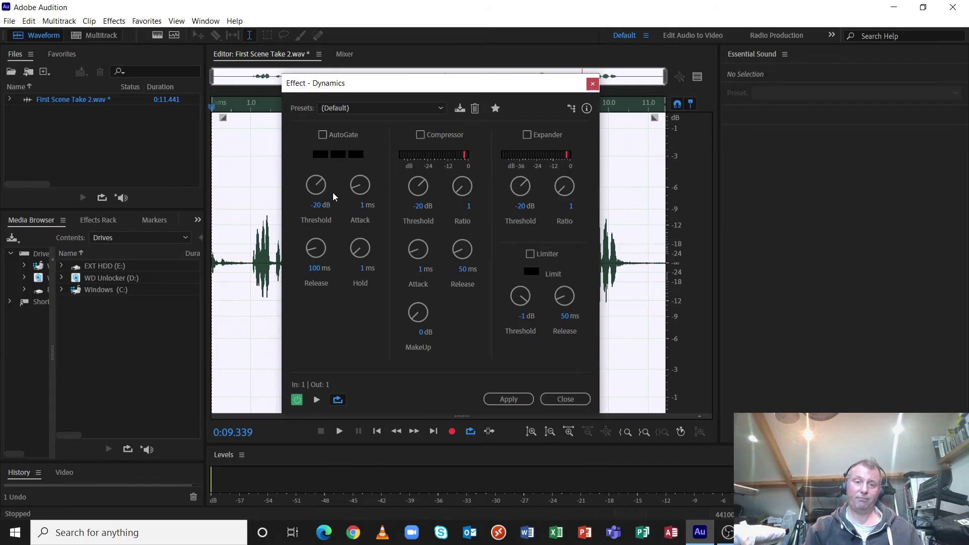
{"action": "left_click_drag", "start_coordinate": [425, 92], "coordinate": [509, 56]}
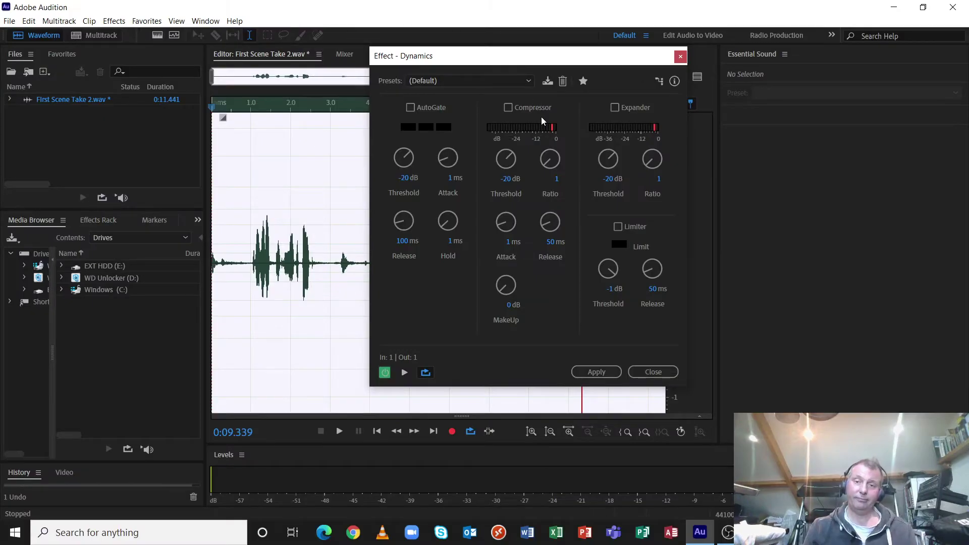
{"action": "left_click_drag", "start_coordinate": [439, 26], "coordinate": [456, 139]}
{"action": "left_click_drag", "start_coordinate": [545, 130], "coordinate": [497, 68]}
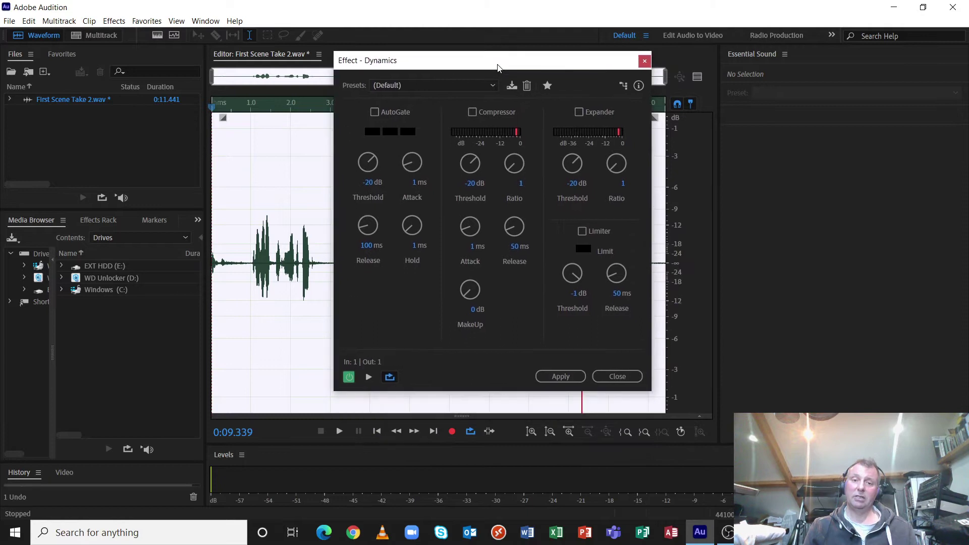
Enable the AutoGate in the Dynamics effect, leaving the compressor, expander and limiter off.
{"action": "left_click", "coordinate": [375, 113]}
{"action": "left_click", "coordinate": [255, 109]}
{"action": "left_click", "coordinate": [402, 108]}
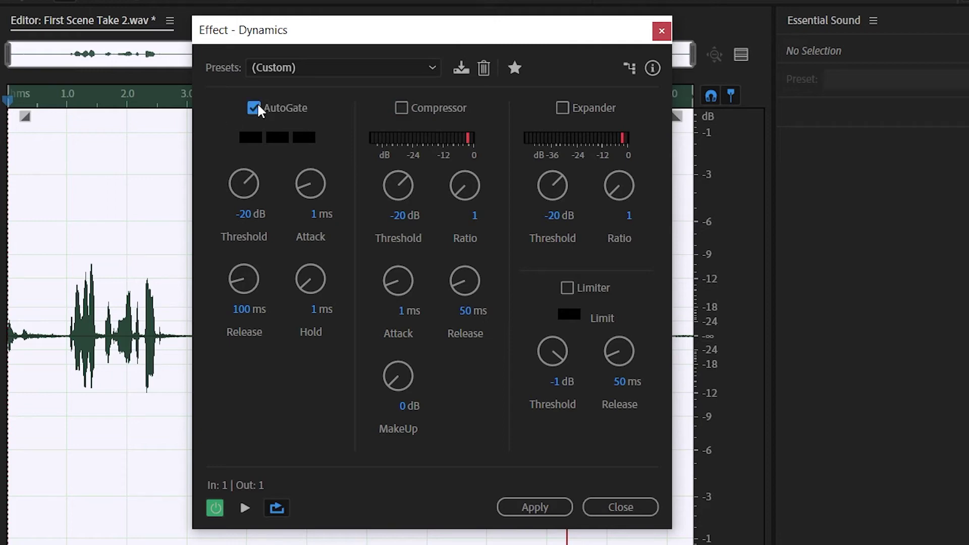
{"action": "left_click_drag", "start_coordinate": [325, 38], "coordinate": [526, 34]}
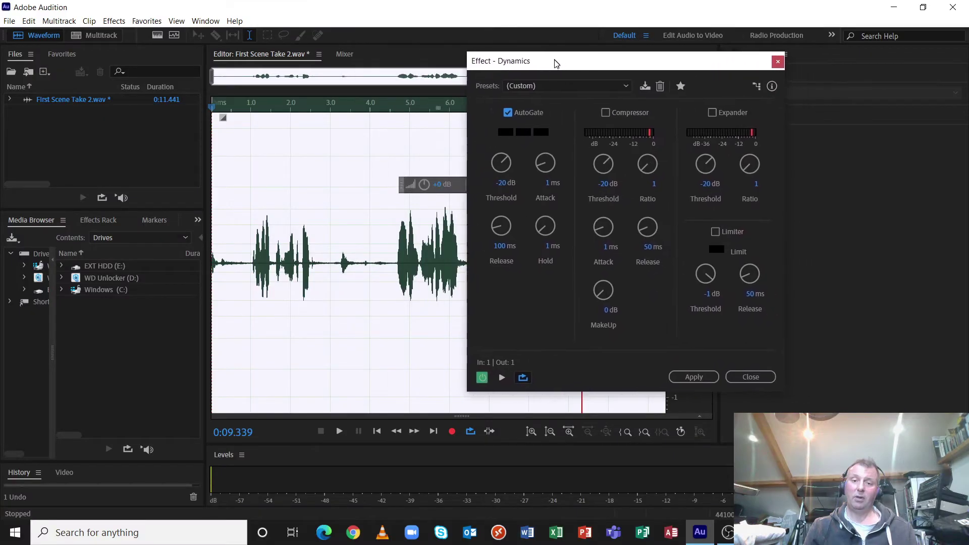
{"action": "left_click_drag", "start_coordinate": [555, 62], "coordinate": [475, 85]}
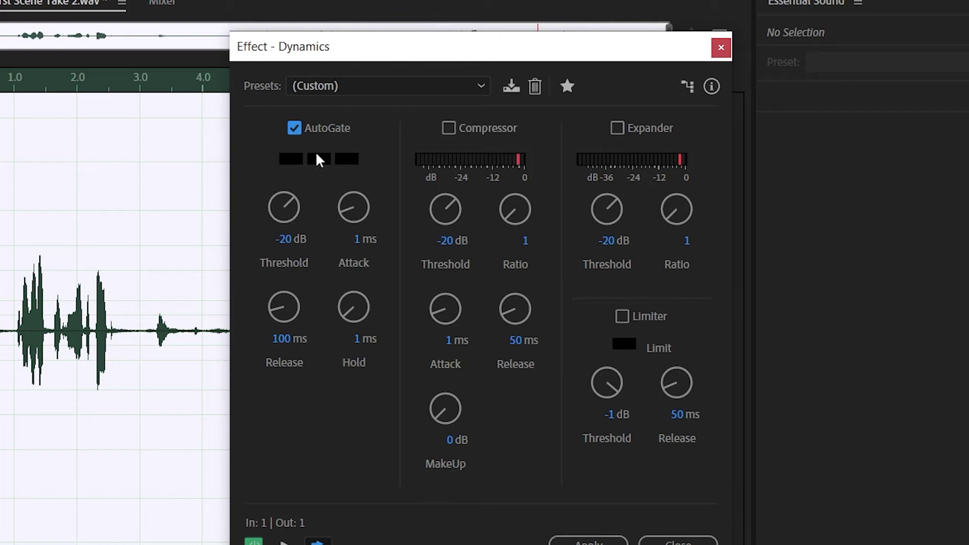
{"action": "left_click_drag", "start_coordinate": [392, 46], "coordinate": [293, 24]}
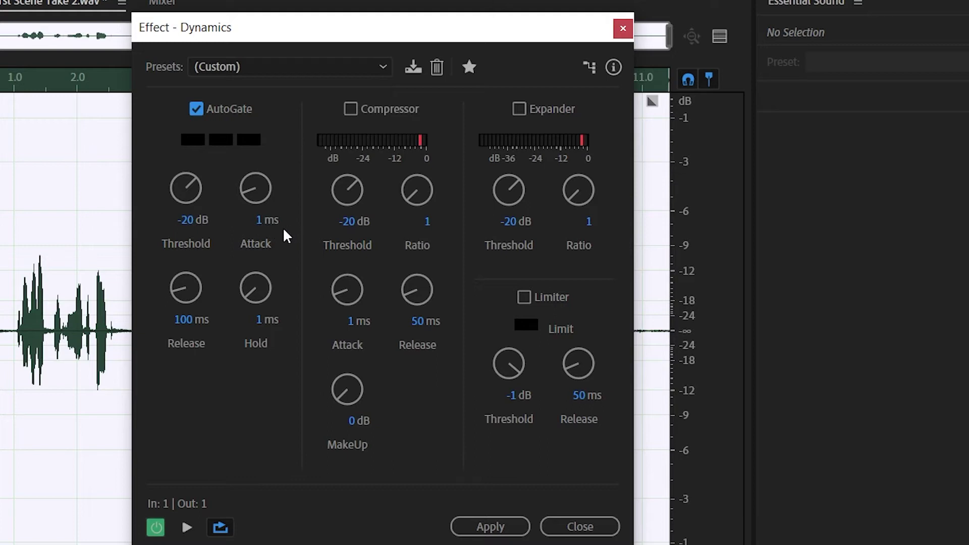
Set the AutoGate threshold to -22 dB and preview the gated recording.
{"action": "left_click_drag", "start_coordinate": [249, 190], "coordinate": [251, 244]}
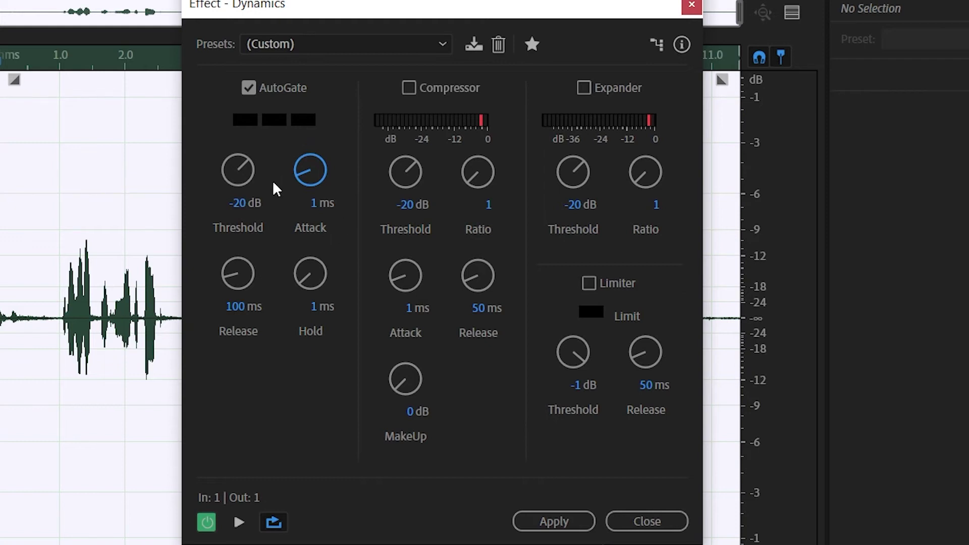
{"action": "left_click_drag", "start_coordinate": [330, 10], "coordinate": [0, 34]}
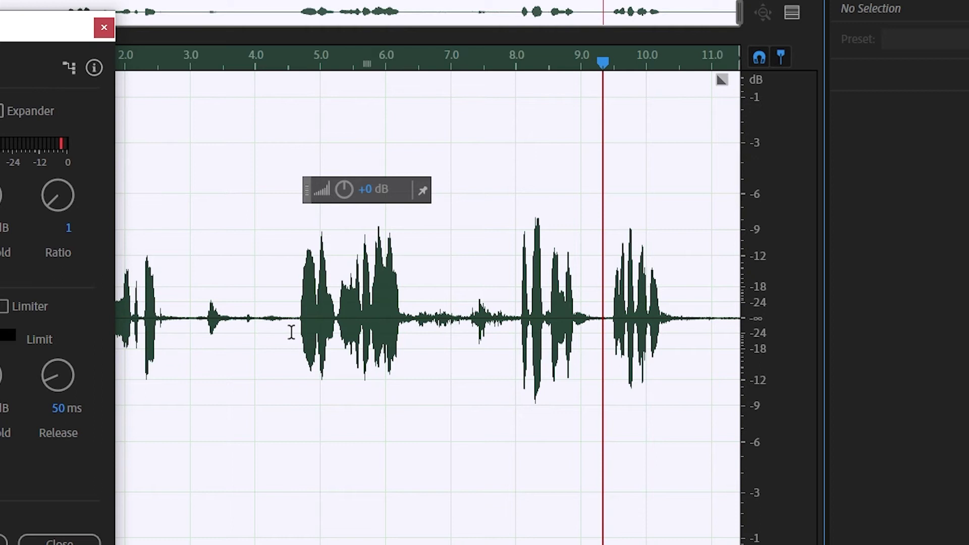
{"action": "left_click_drag", "start_coordinate": [1, 31], "coordinate": [858, 23]}
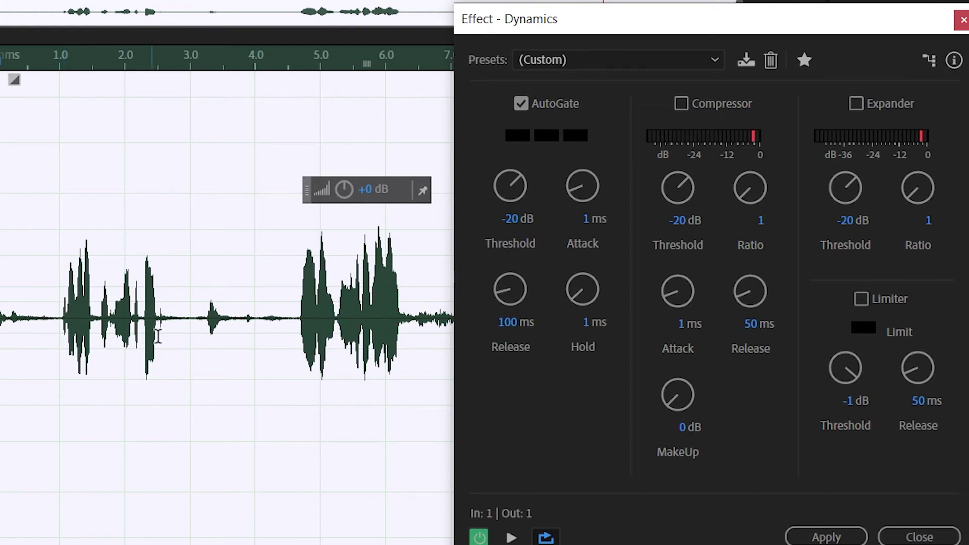
{"action": "left_click_drag", "start_coordinate": [587, 18], "coordinate": [528, 152]}
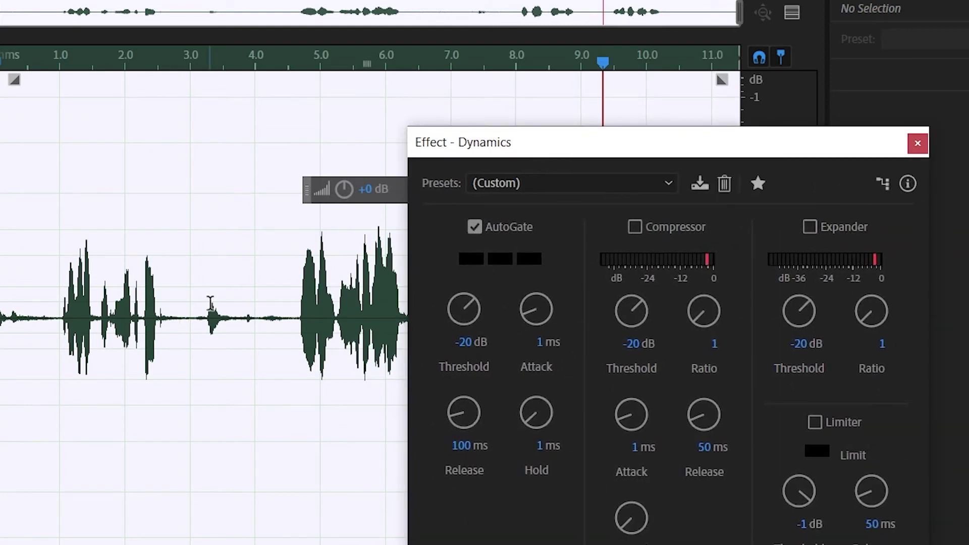
{"action": "left_click_drag", "start_coordinate": [552, 150], "coordinate": [313, 109]}
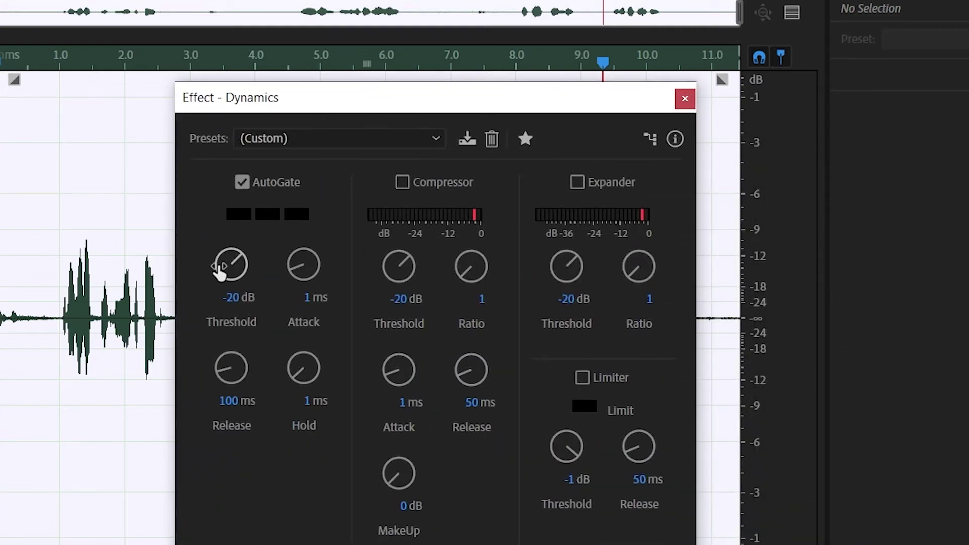
{"action": "left_click_drag", "start_coordinate": [233, 267], "coordinate": [236, 272]}
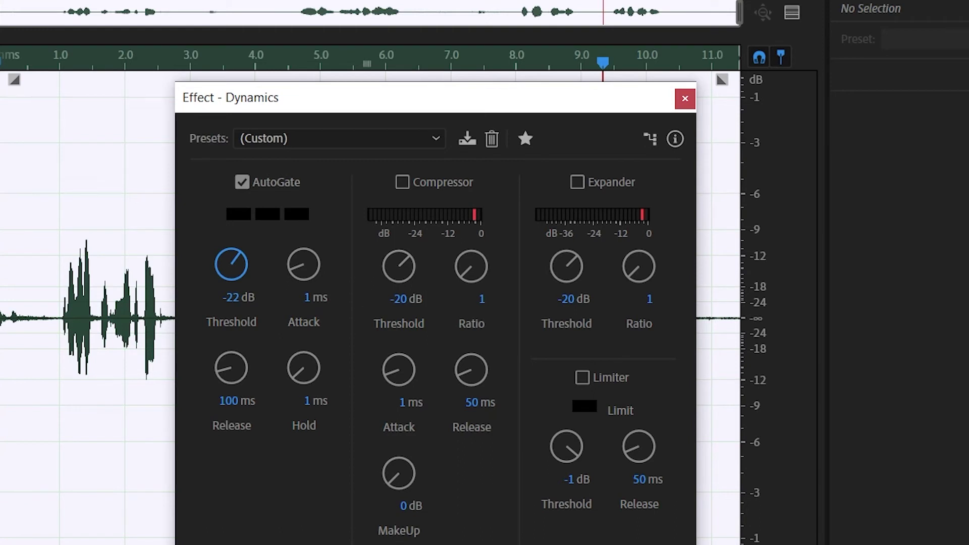
{"action": "key", "text": "space"}
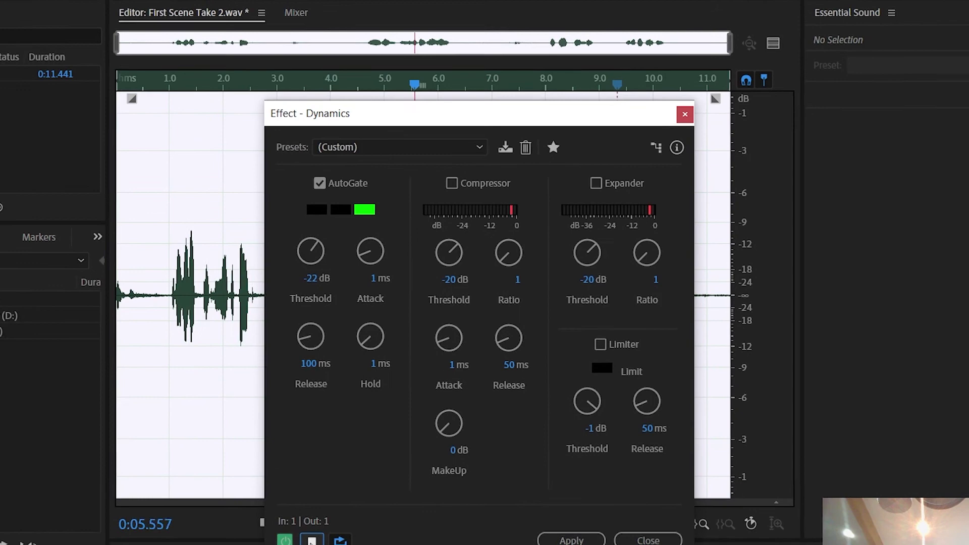
{"action": "left_click", "coordinate": [319, 533]}
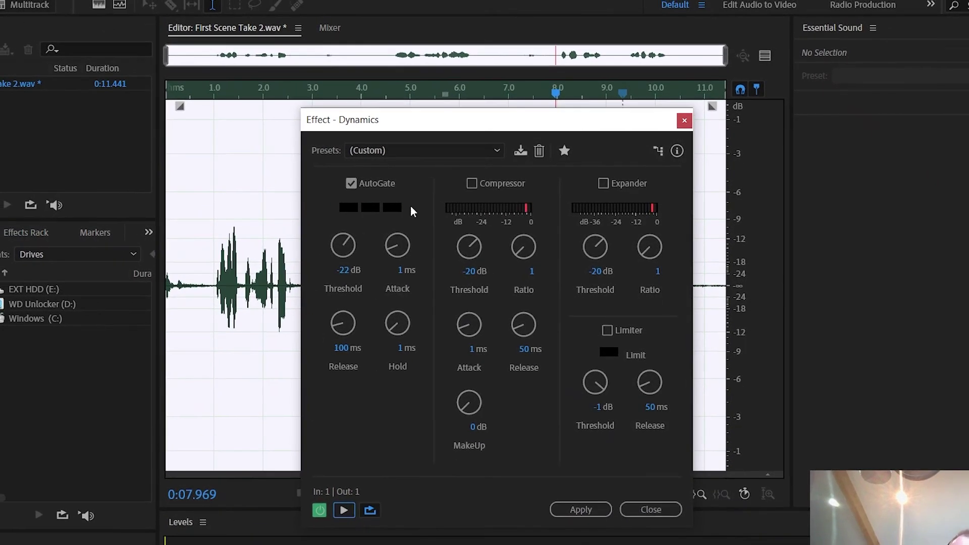
Set the AutoGate threshold to -21 dB and its release to 300 ms, and preview the effect.
{"action": "left_click_drag", "start_coordinate": [419, 118], "coordinate": [74, 67]}
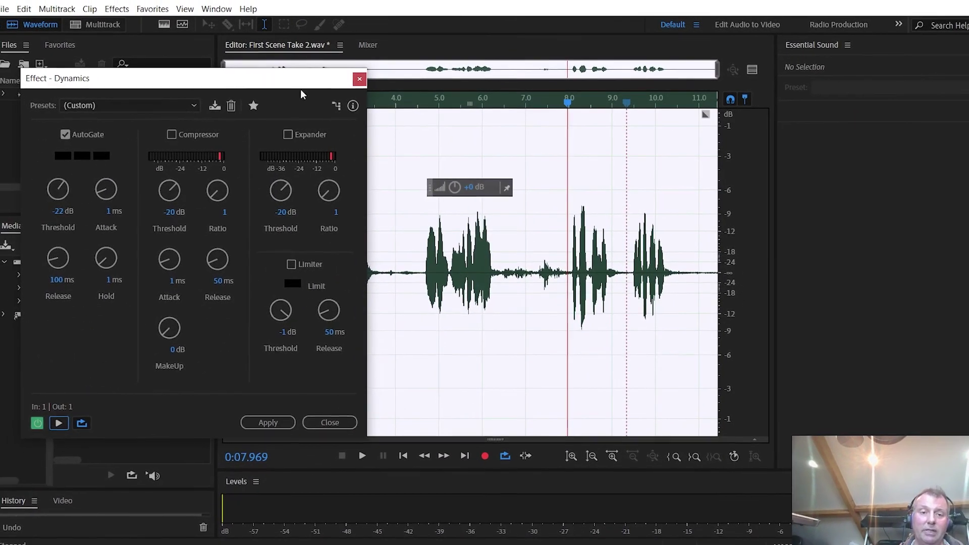
{"action": "left_click_drag", "start_coordinate": [301, 79], "coordinate": [448, 79]}
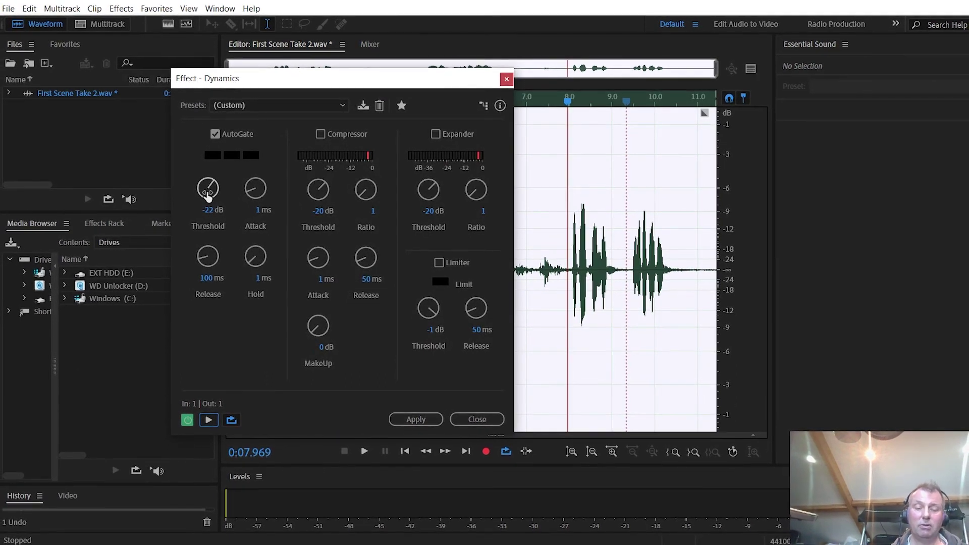
{"action": "left_click_drag", "start_coordinate": [210, 188], "coordinate": [210, 188]}
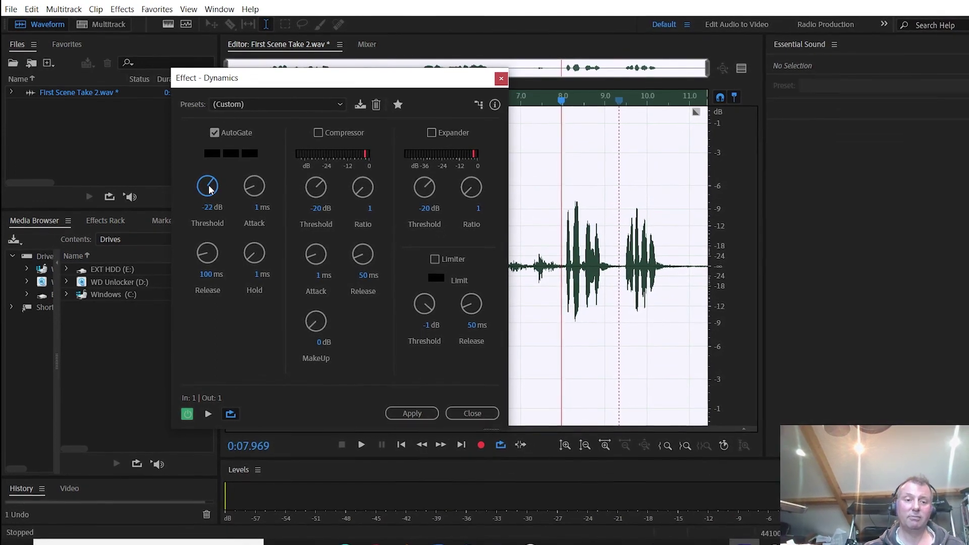
{"action": "left_click_drag", "start_coordinate": [211, 188], "coordinate": [209, 187]}
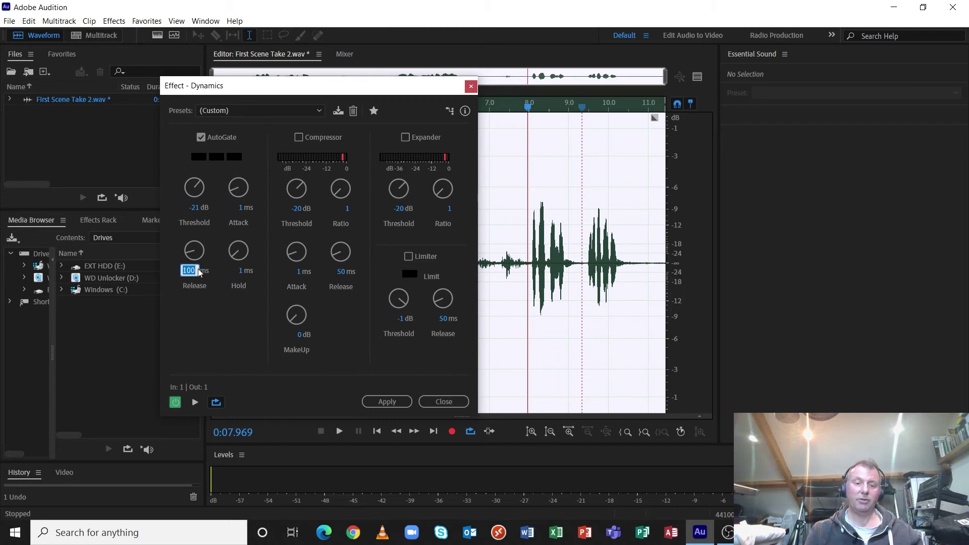
{"action": "key", "text": "Return"}
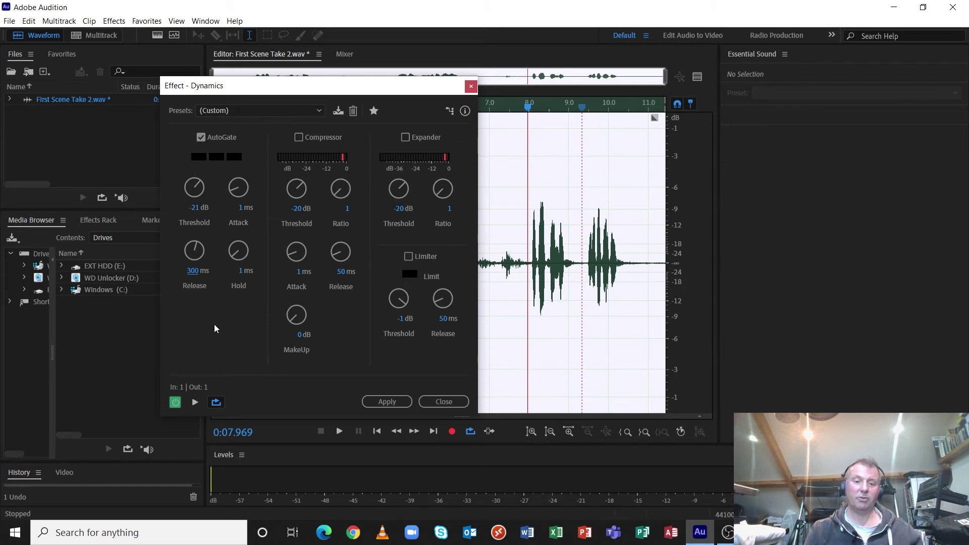
{"action": "key", "text": "space"}
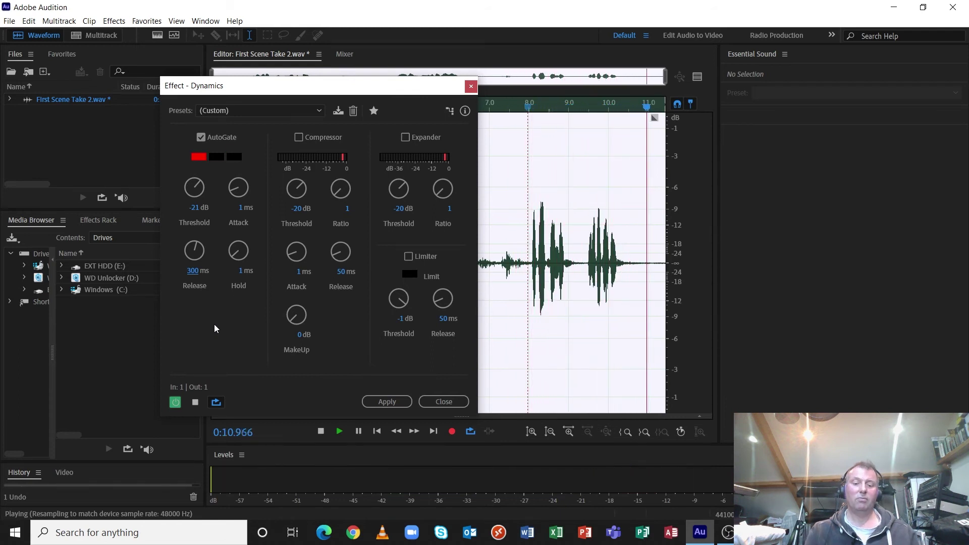
{"action": "key", "text": "space"}
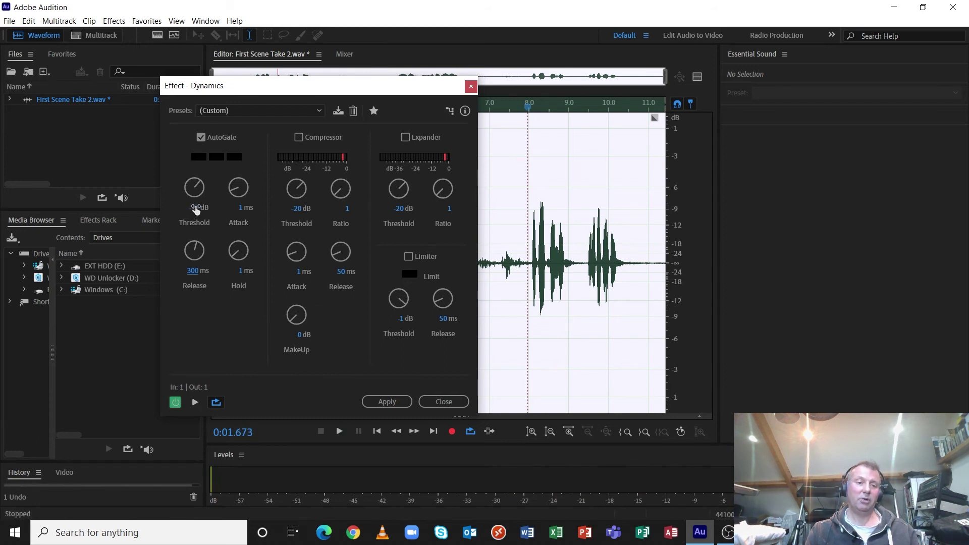
Set the AutoGate threshold to -20 dB and its release to 375 ms, and preview the effect.
{"action": "left_click", "coordinate": [196, 206]}
{"action": "type", "text": "-20"}
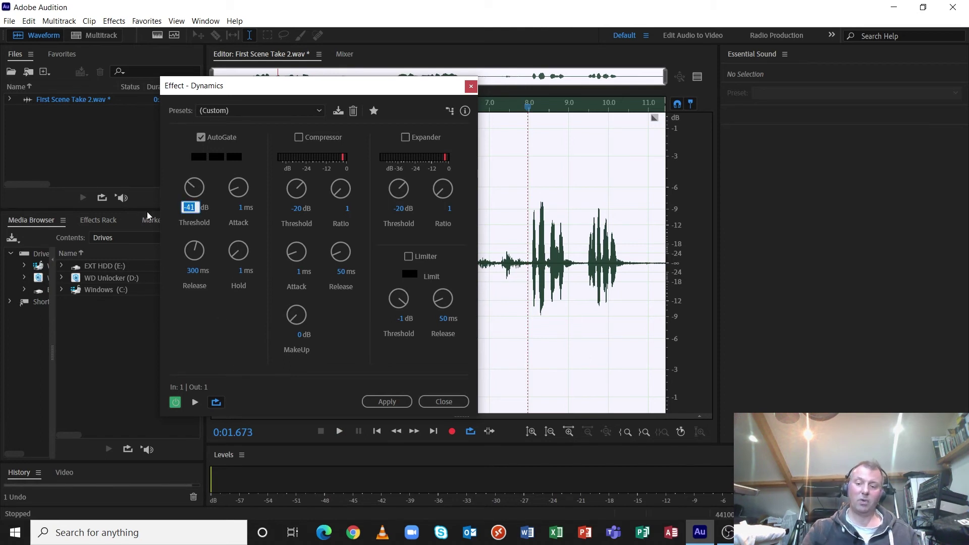
{"action": "type", "text": "-20"}
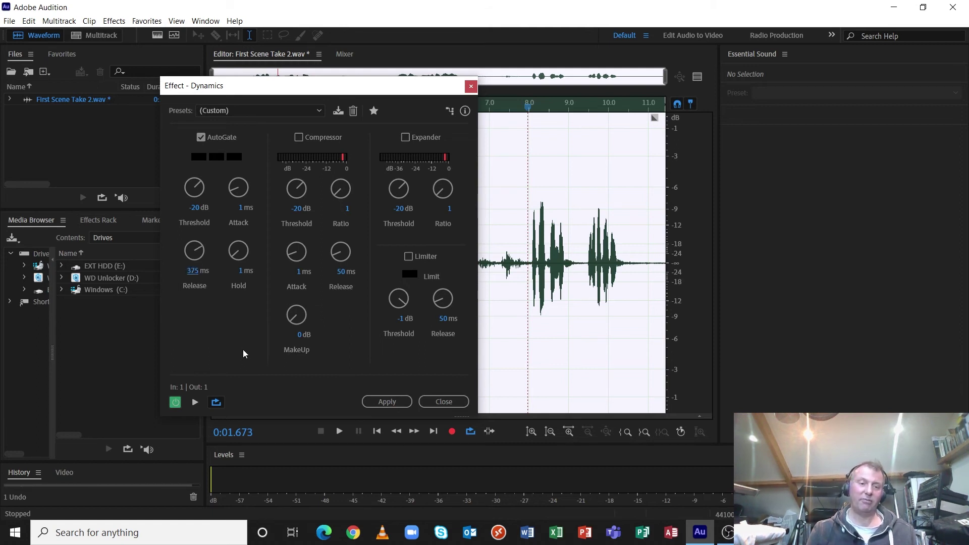
{"action": "key", "text": "space"}
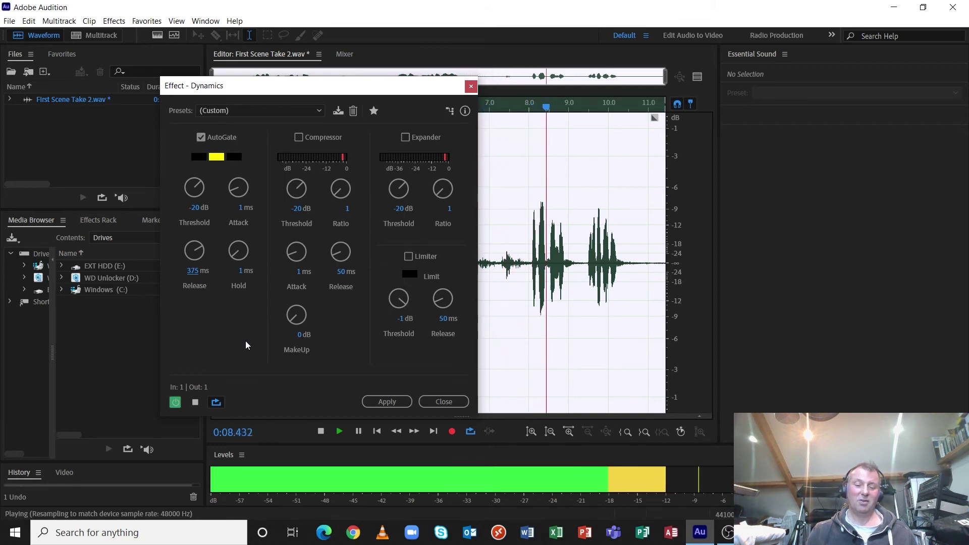
{"action": "key", "text": "space"}
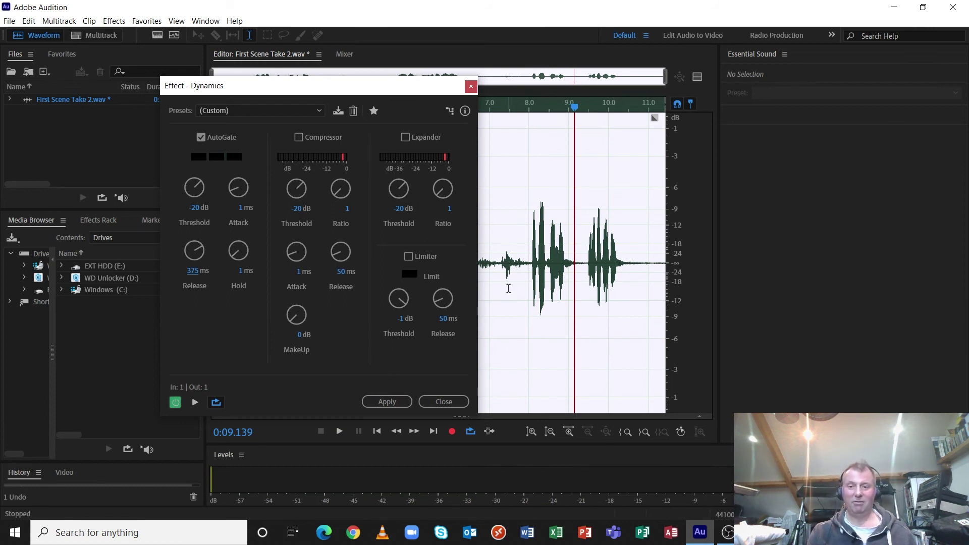
Lower the gain of the noise between the phrases, at about 2.8 to 3.2 seconds and 6.0 to 7.5 seconds.
{"action": "left_click_drag", "start_coordinate": [361, 87], "coordinate": [457, 188]}
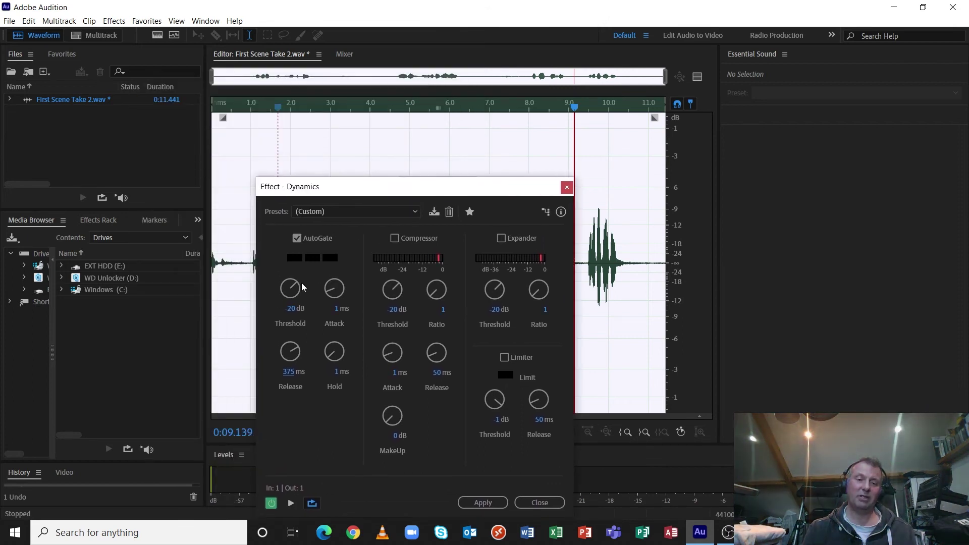
{"action": "left_click_drag", "start_coordinate": [352, 190], "coordinate": [2, 82]}
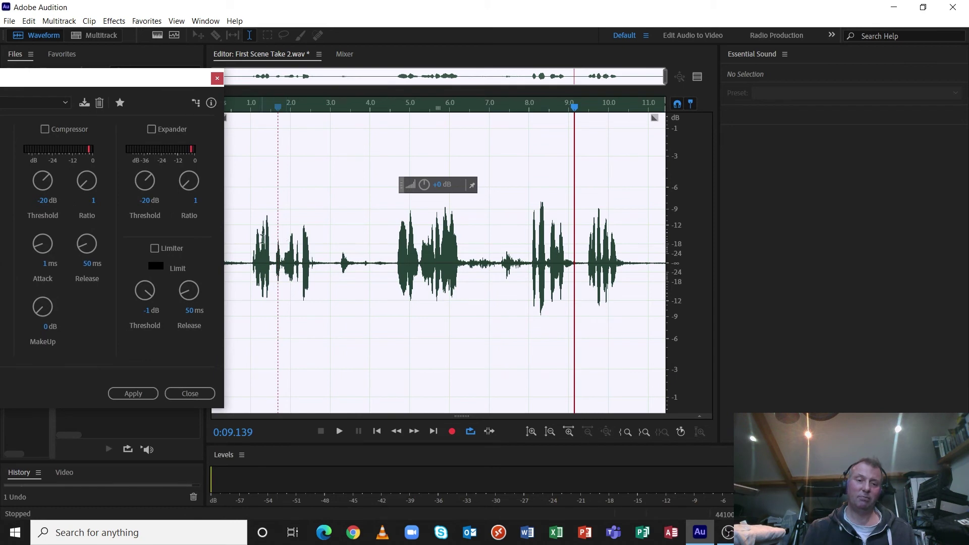
{"action": "left_click_drag", "start_coordinate": [147, 83], "coordinate": [109, 103]}
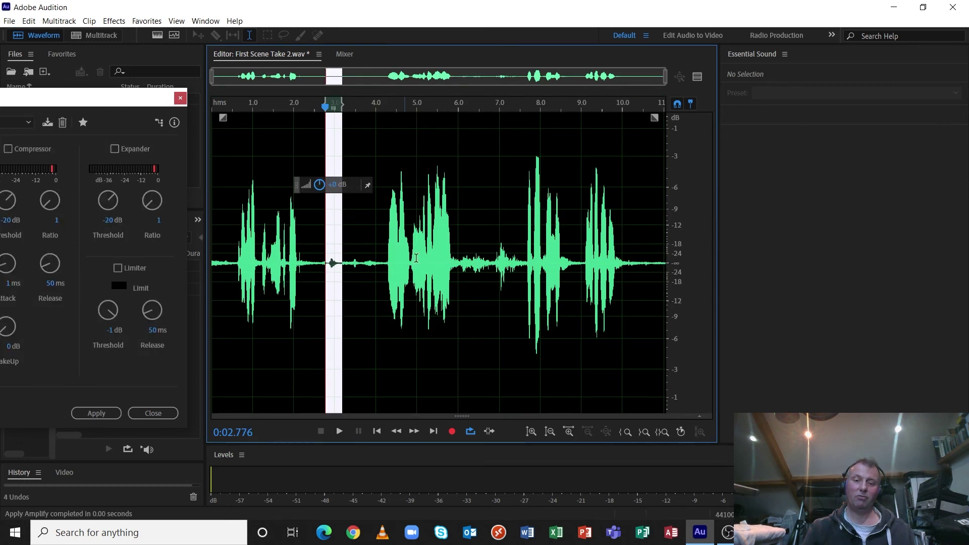
{"action": "left_click_drag", "start_coordinate": [457, 266], "coordinate": [521, 242]}
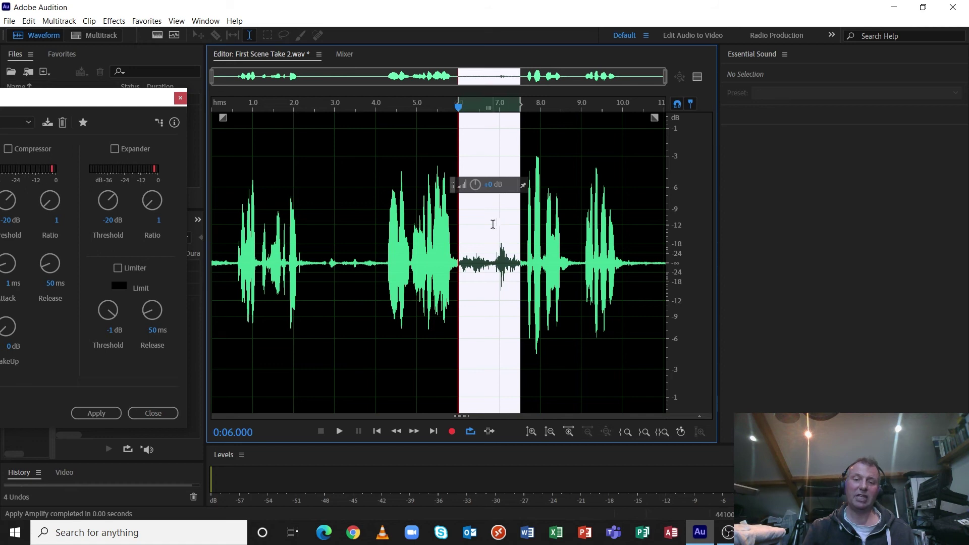
{"action": "left_click_drag", "start_coordinate": [493, 185], "coordinate": [493, 205]}
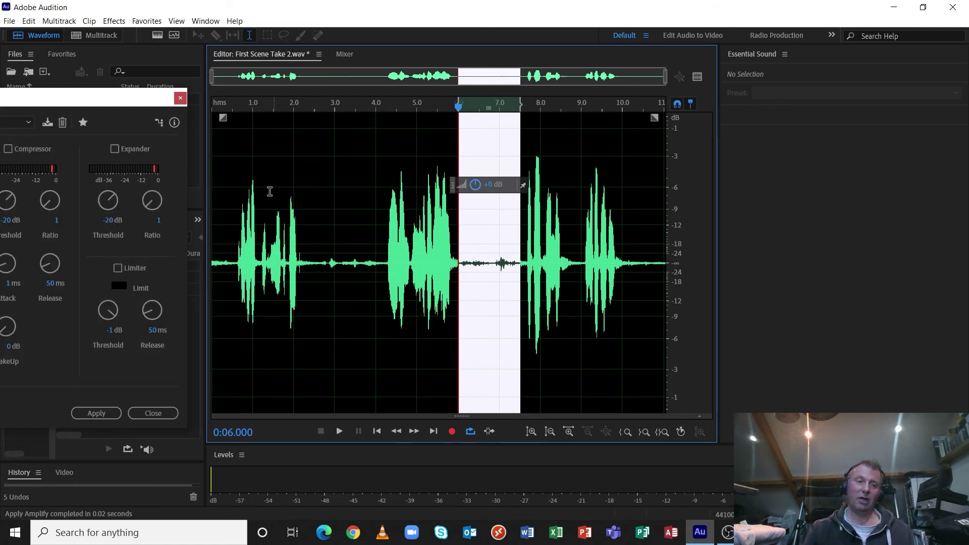
Fine-tune the AutoGate during preview to about -23.9 dB threshold, 428.3 ms release, 15.8 ms hold and 1.1 ms attack.
{"action": "left_click_drag", "start_coordinate": [113, 101], "coordinate": [511, 96]}
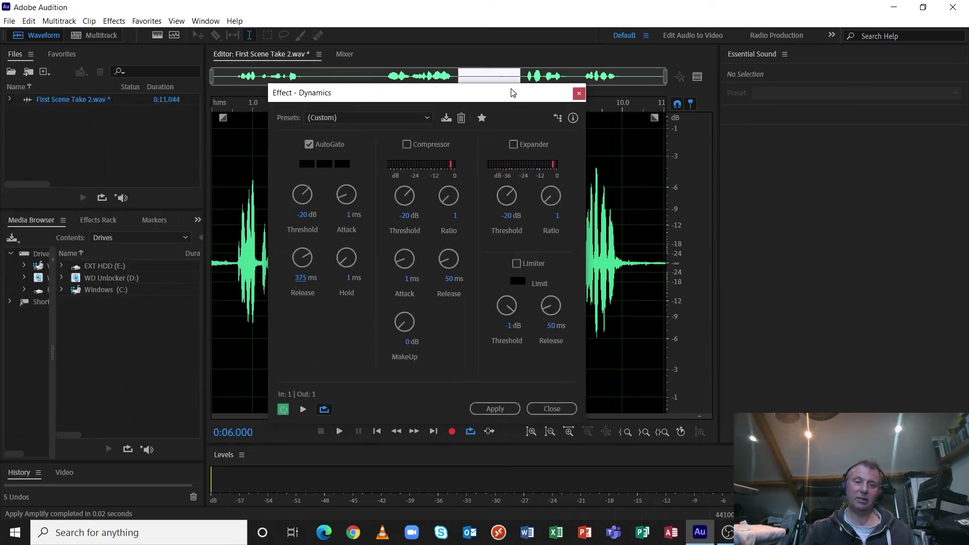
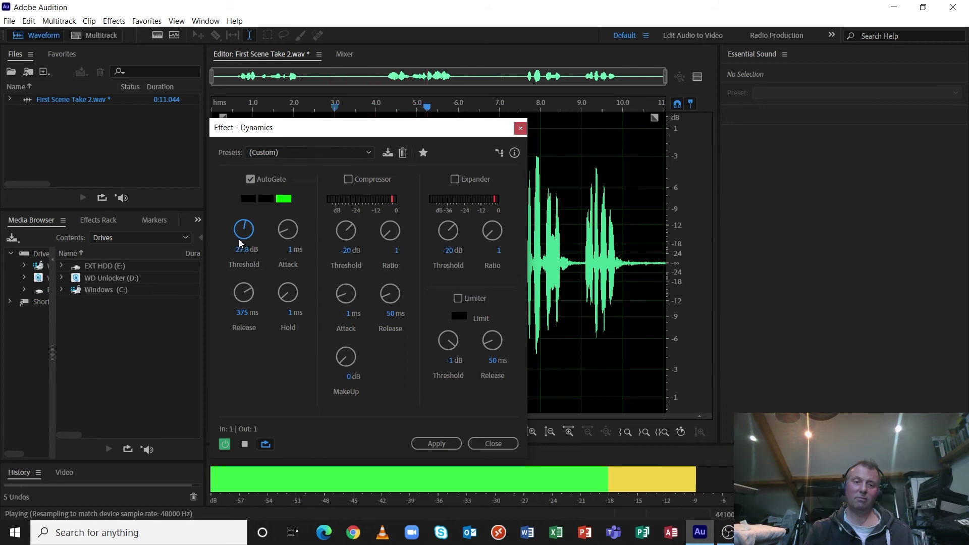
{"action": "left_click_drag", "start_coordinate": [242, 231], "coordinate": [243, 228]}
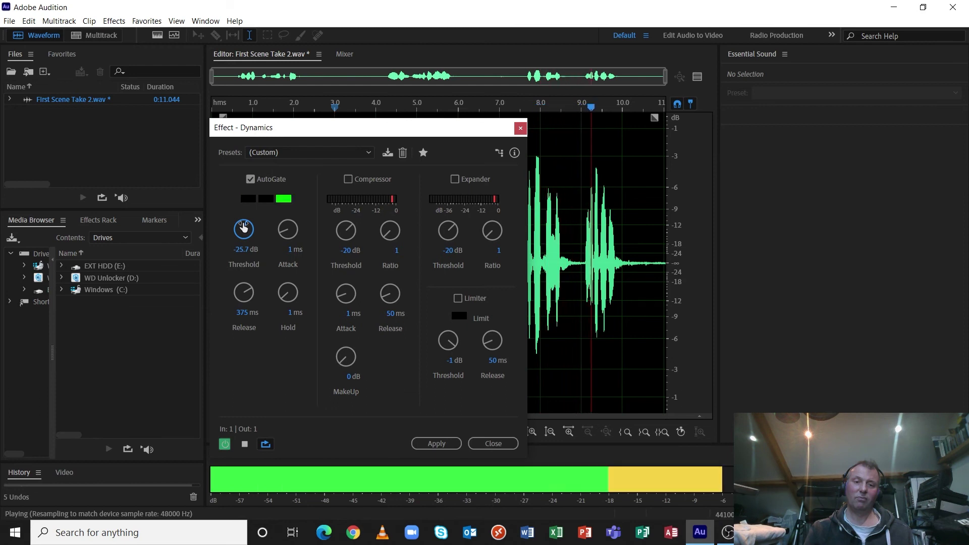
{"action": "left_click_drag", "start_coordinate": [242, 255], "coordinate": [243, 234]}
{"action": "left_click_drag", "start_coordinate": [244, 296], "coordinate": [247, 277]}
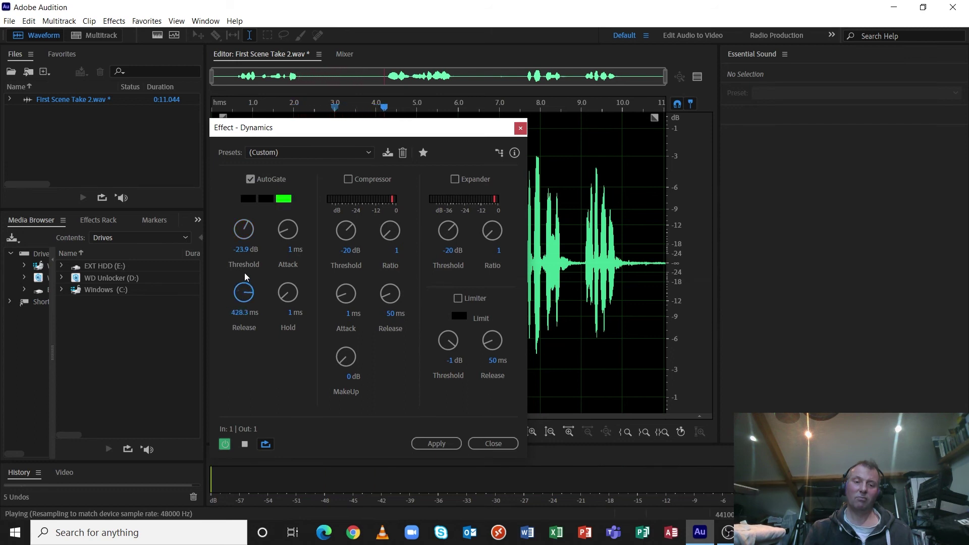
{"action": "left_click_drag", "start_coordinate": [287, 292], "coordinate": [261, 251]}
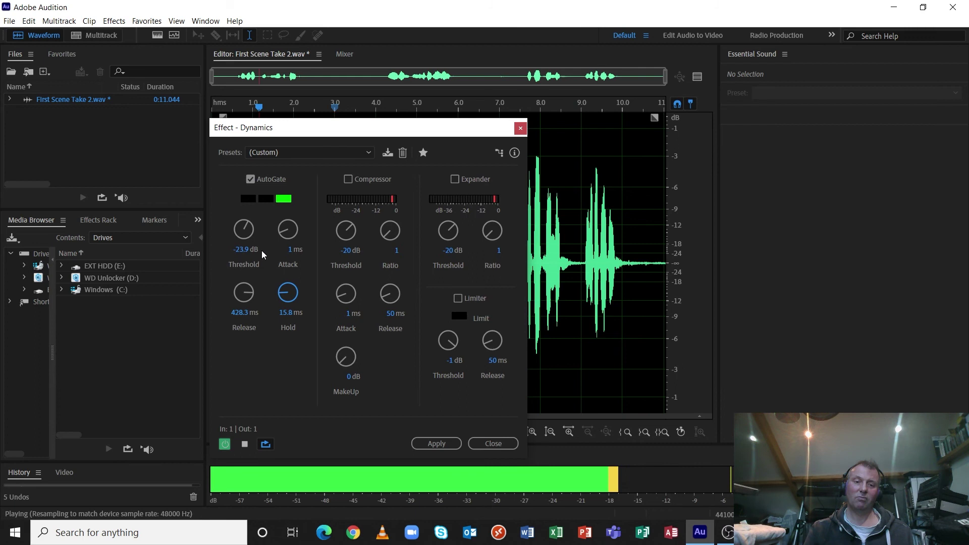
{"action": "left_click", "coordinate": [281, 233]}
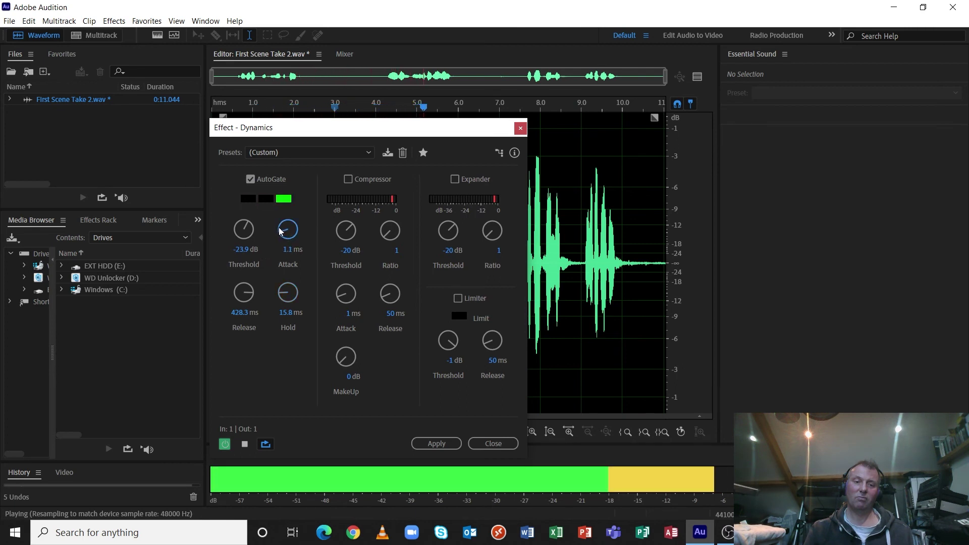
{"action": "left_click_drag", "start_coordinate": [281, 233], "coordinate": [279, 229]}
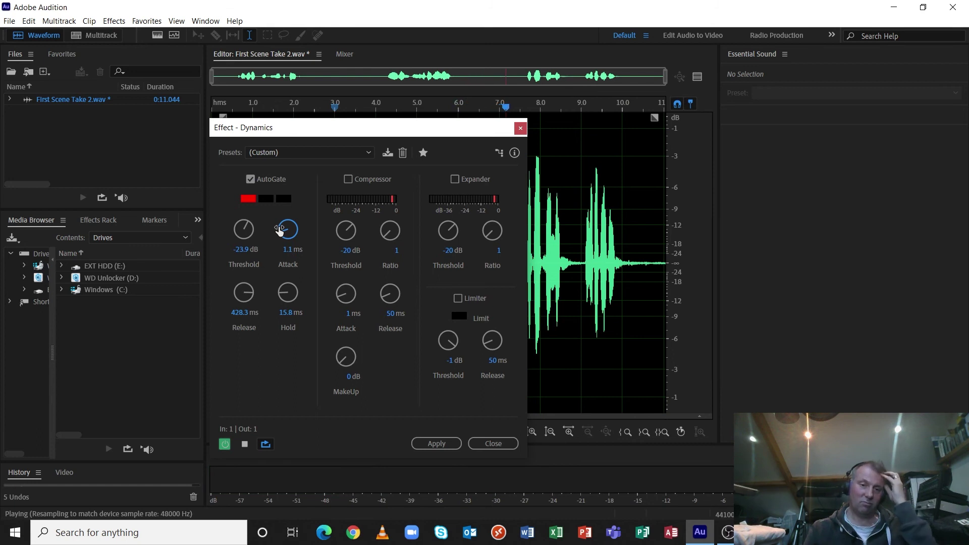
{"action": "left_click_drag", "start_coordinate": [345, 129], "coordinate": [469, 318]}
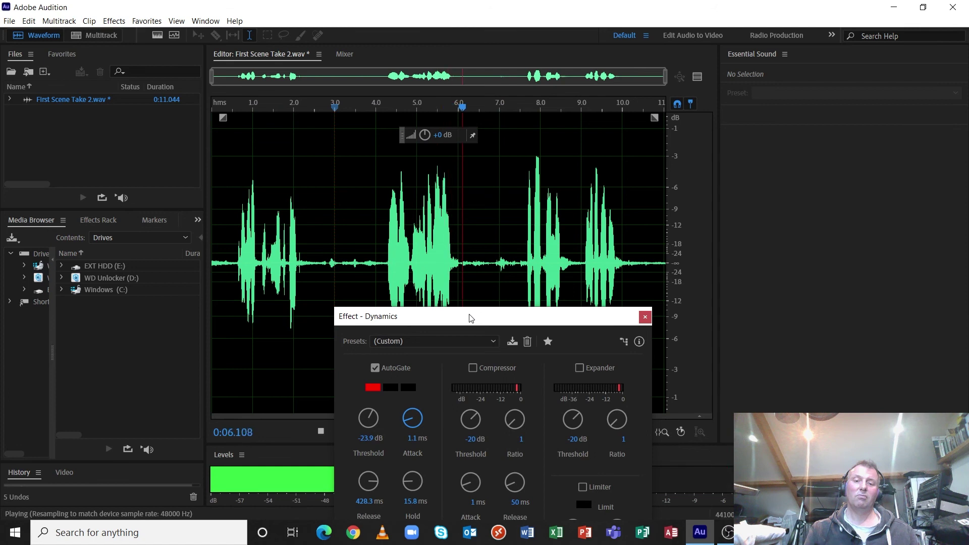
{"action": "left_click_drag", "start_coordinate": [469, 317], "coordinate": [339, 134]}
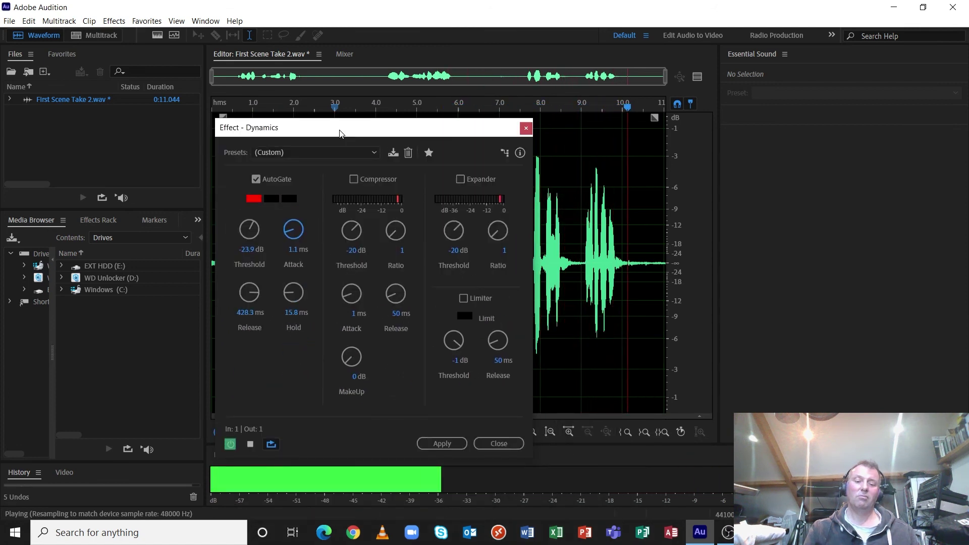
{"action": "key", "text": "space"}
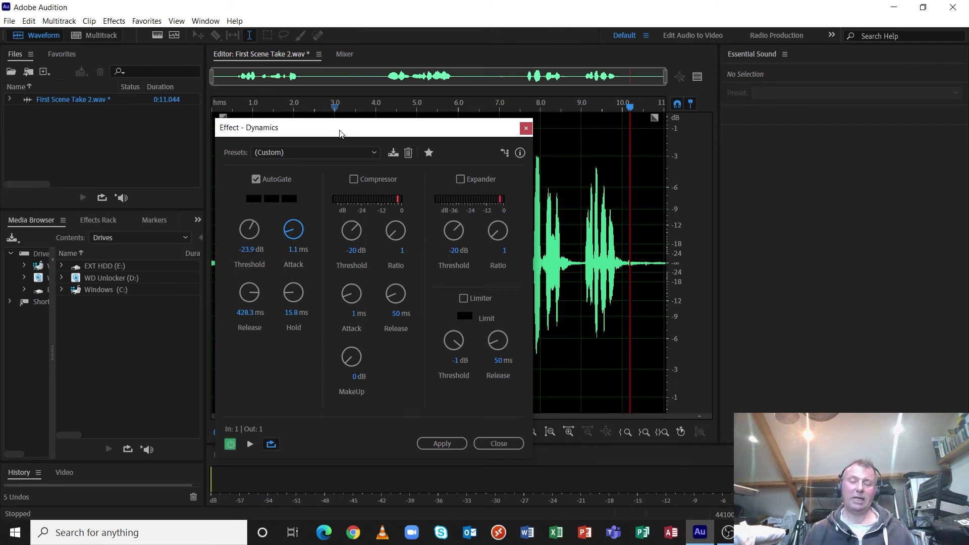
Play the recording with the AutoGate switched off and on to compare the gated and ungated sound.
{"action": "left_click_drag", "start_coordinate": [383, 130], "coordinate": [107, 146]}
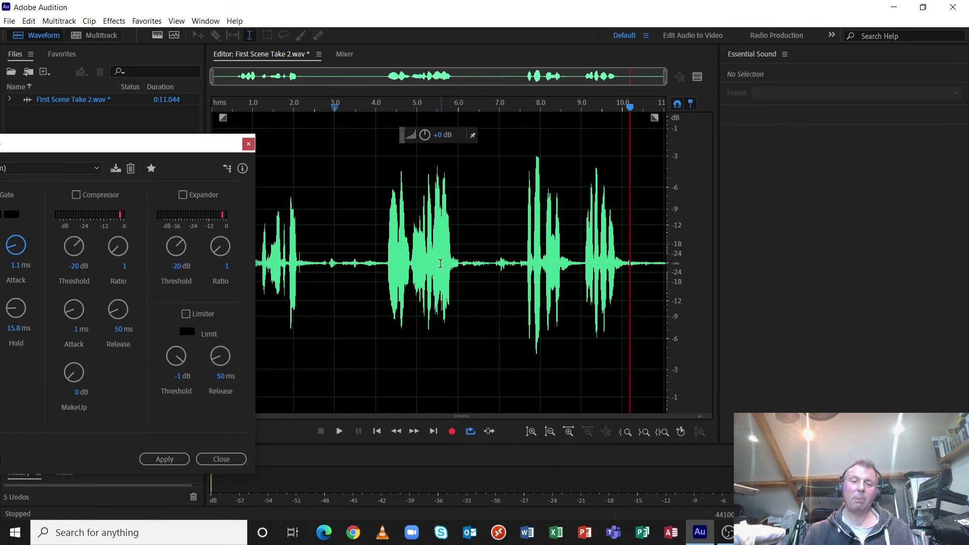
{"action": "left_click_drag", "start_coordinate": [170, 141], "coordinate": [382, 82]}
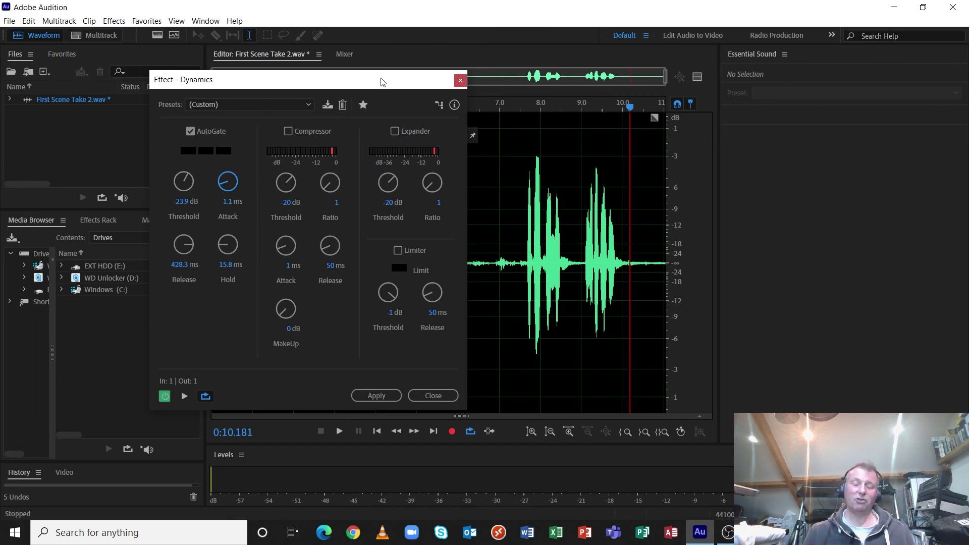
{"action": "mouse_move", "coordinate": [369, 82]}
{"action": "left_mouse_down"}
{"action": "mouse_move", "coordinate": [399, 144]}
{"action": "mouse_move", "coordinate": [646, 154]}
{"action": "mouse_move", "coordinate": [799, 85]}
{"action": "left_mouse_up"}
{"action": "left_click", "coordinate": [621, 134]}
{"action": "key", "text": "space"}
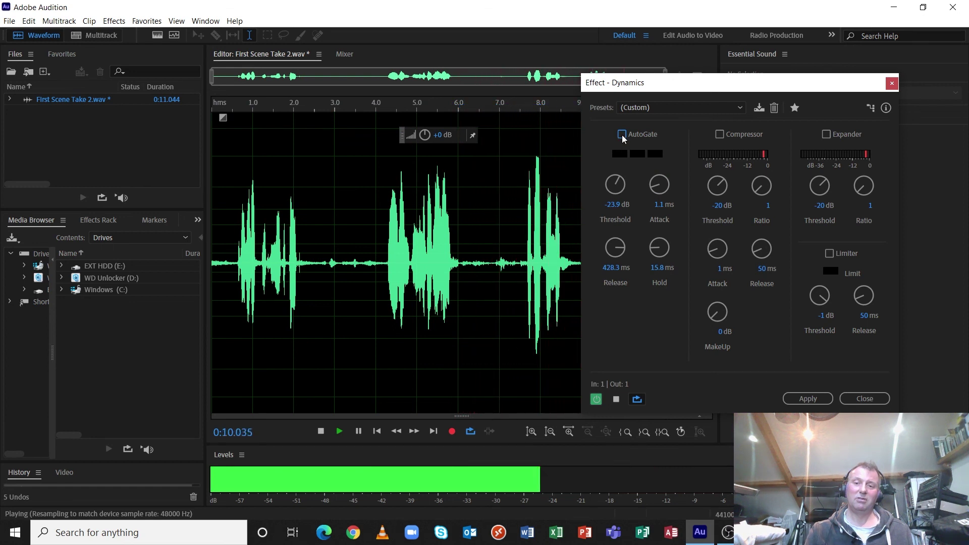
{"action": "left_click", "coordinate": [621, 135]}
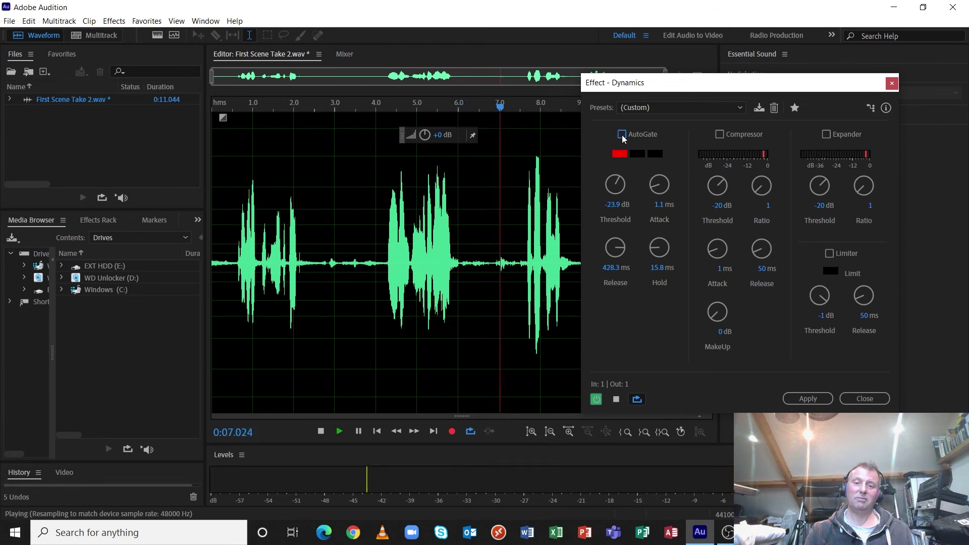
{"action": "left_click", "coordinate": [621, 135]}
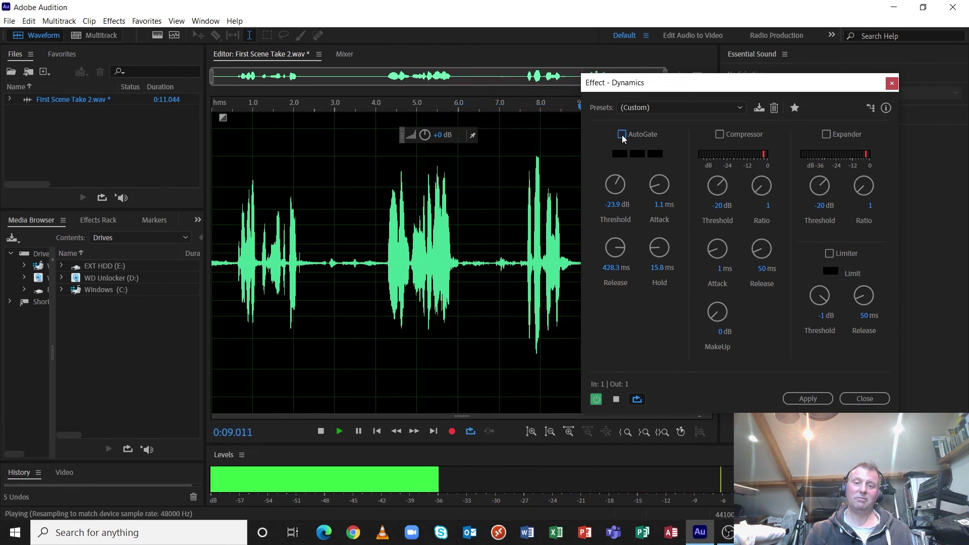